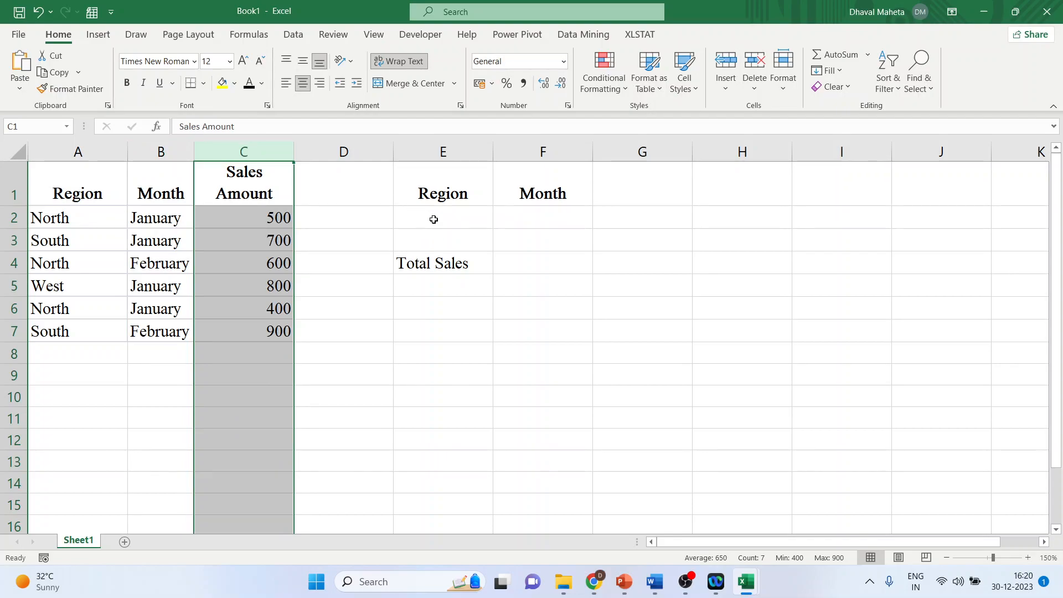
click(434, 219)
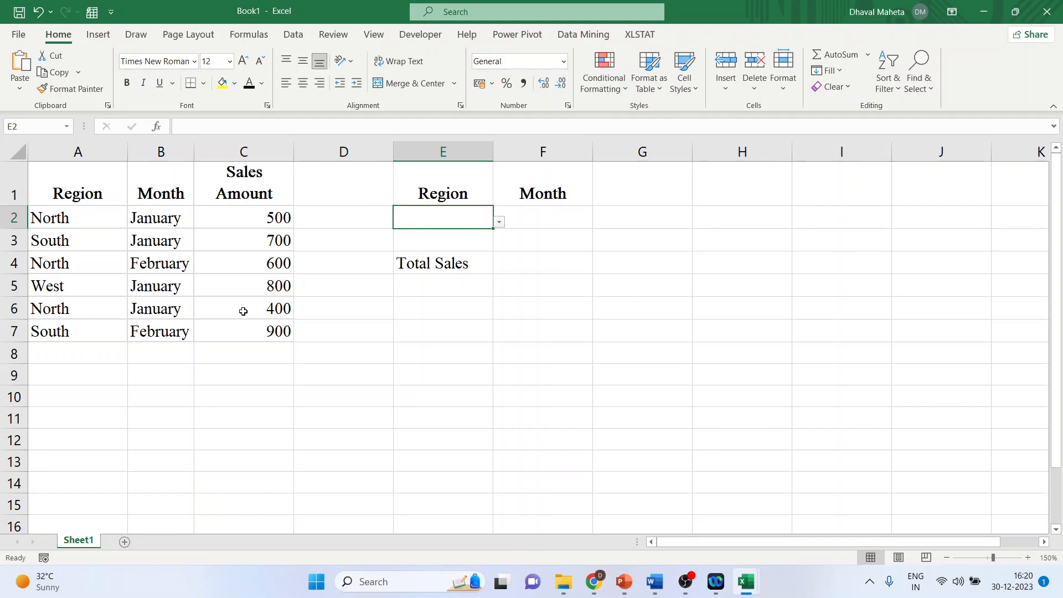
click(426, 290)
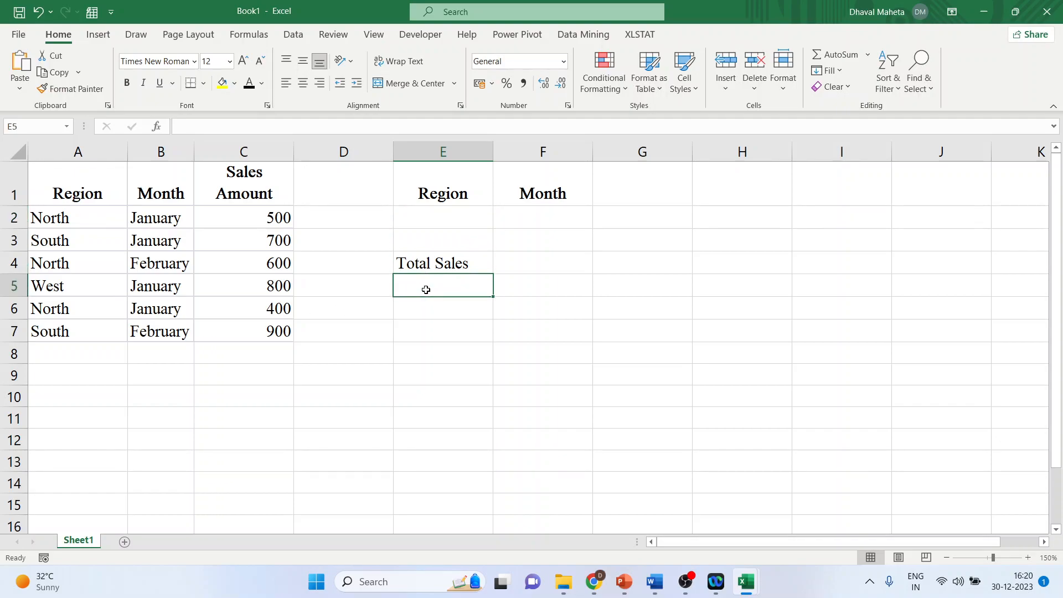
key(ctrl+minus)
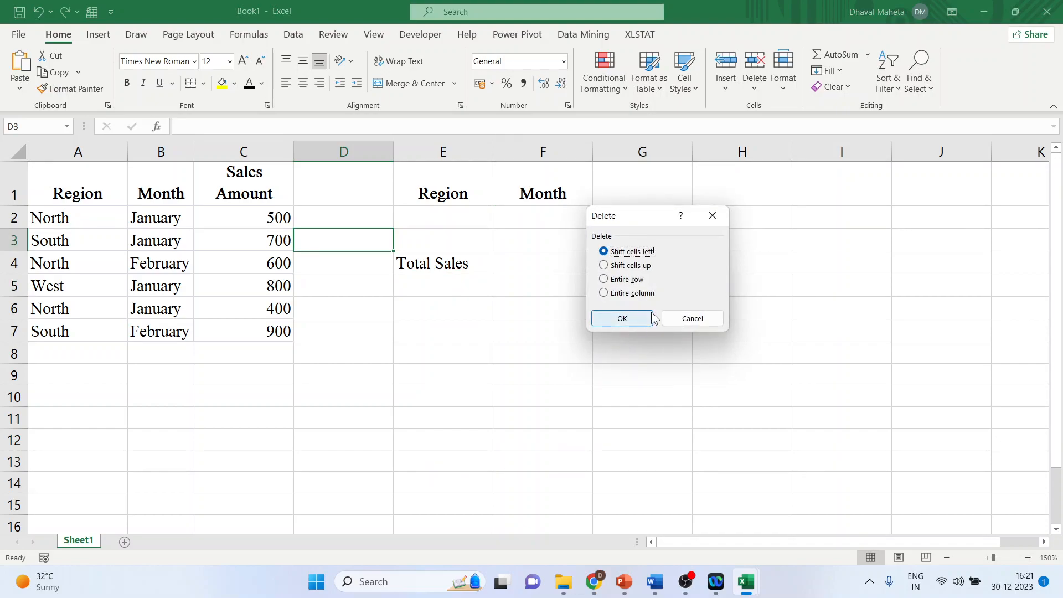
click(682, 319)
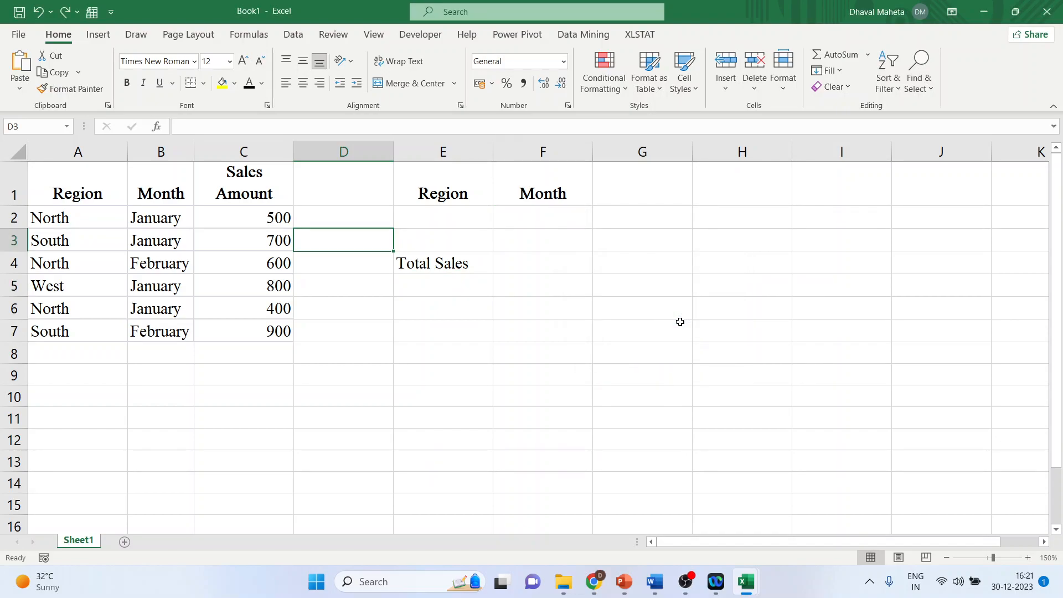
Step: Set data validation on cell E2 under Region to a list sourced from the regions in A2:A7
click(426, 219)
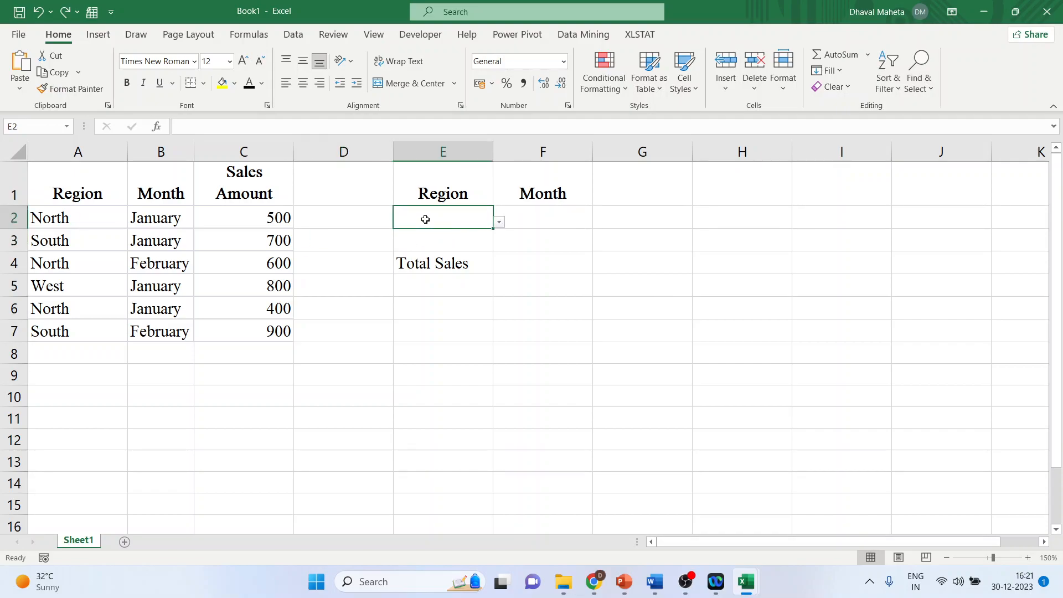
click(293, 36)
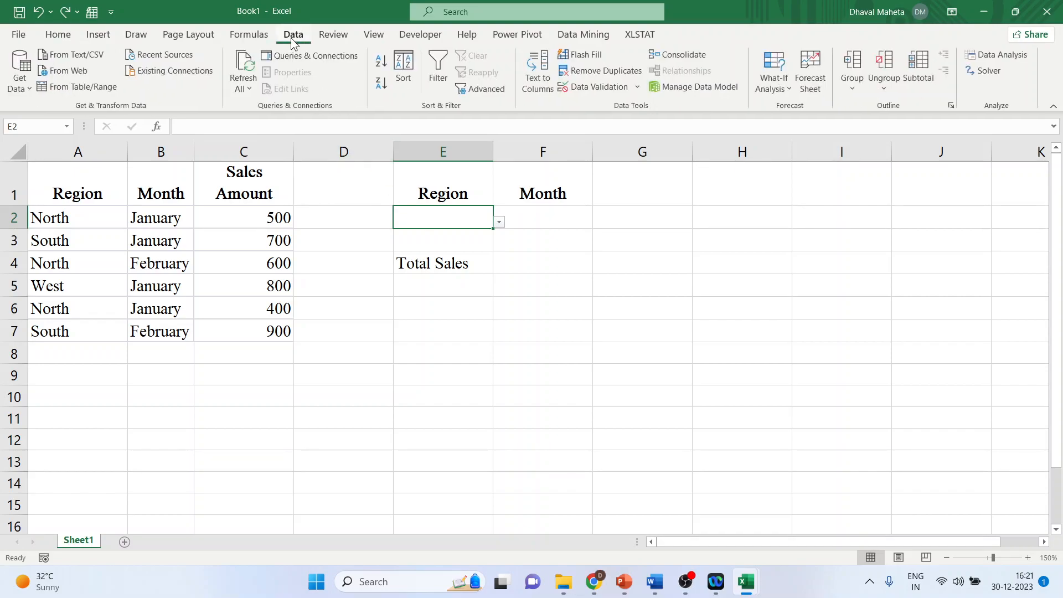
click(638, 87)
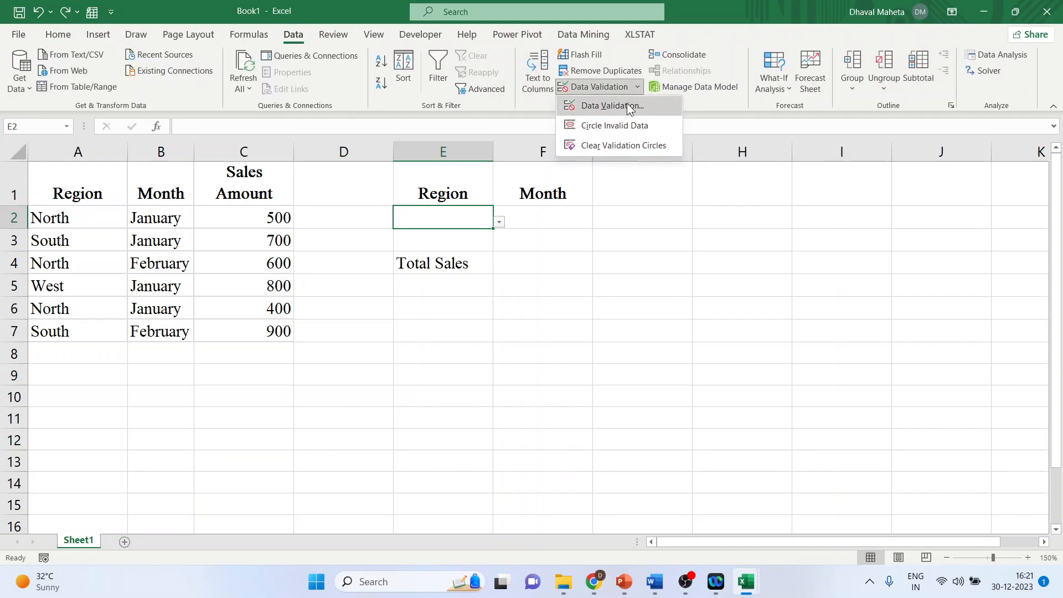
click(627, 104)
click(613, 237)
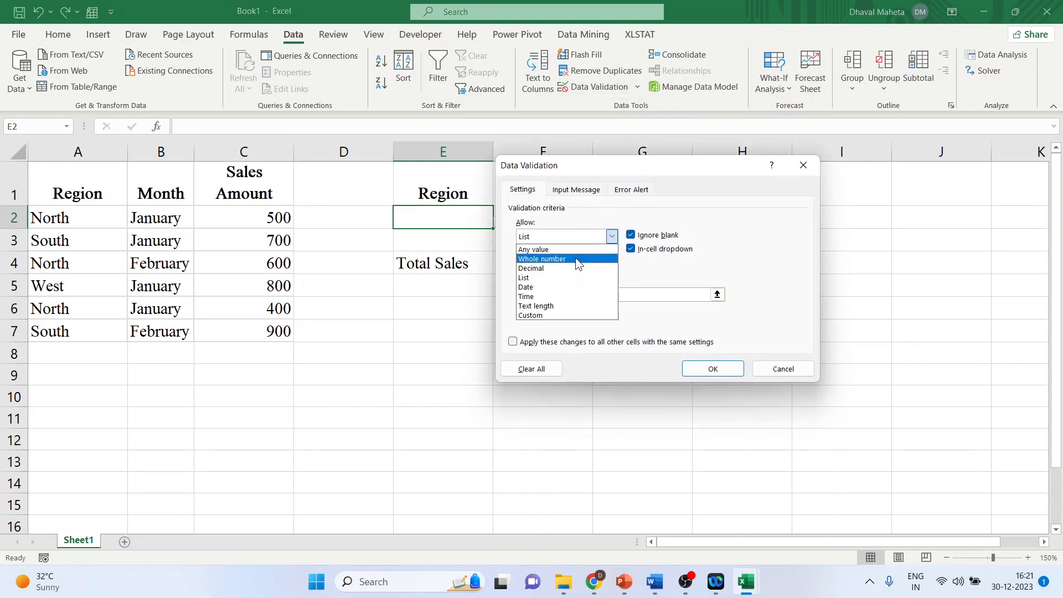
click(554, 274)
drag(565, 297, 517, 299)
key(BackSpace)
drag(77, 222, 78, 332)
click(703, 368)
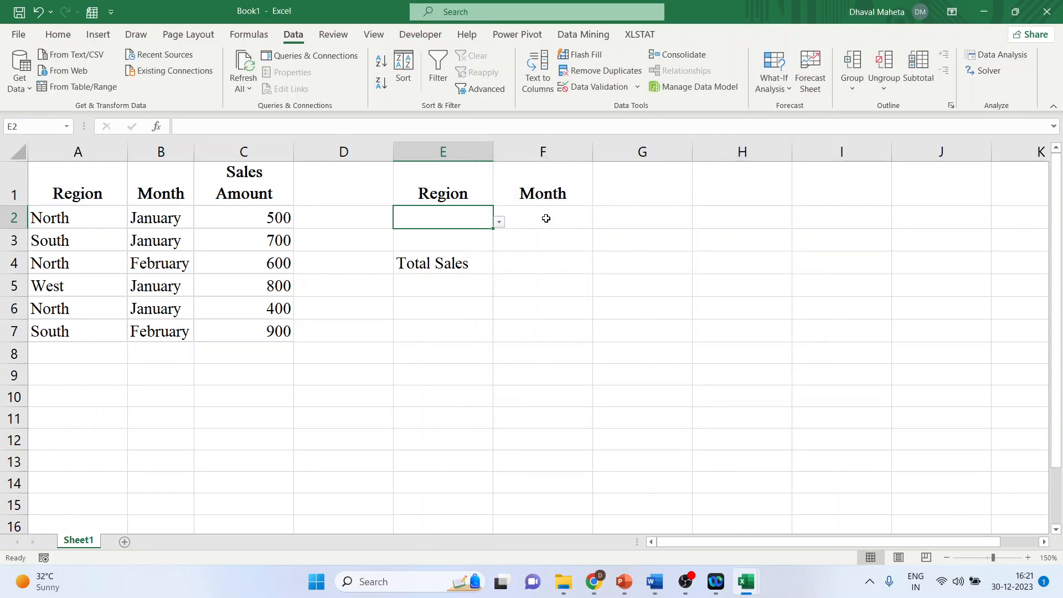
Step: Set data validation on cell F2 under Month to a list sourced from the months in =$B$2:$B$7
click(546, 219)
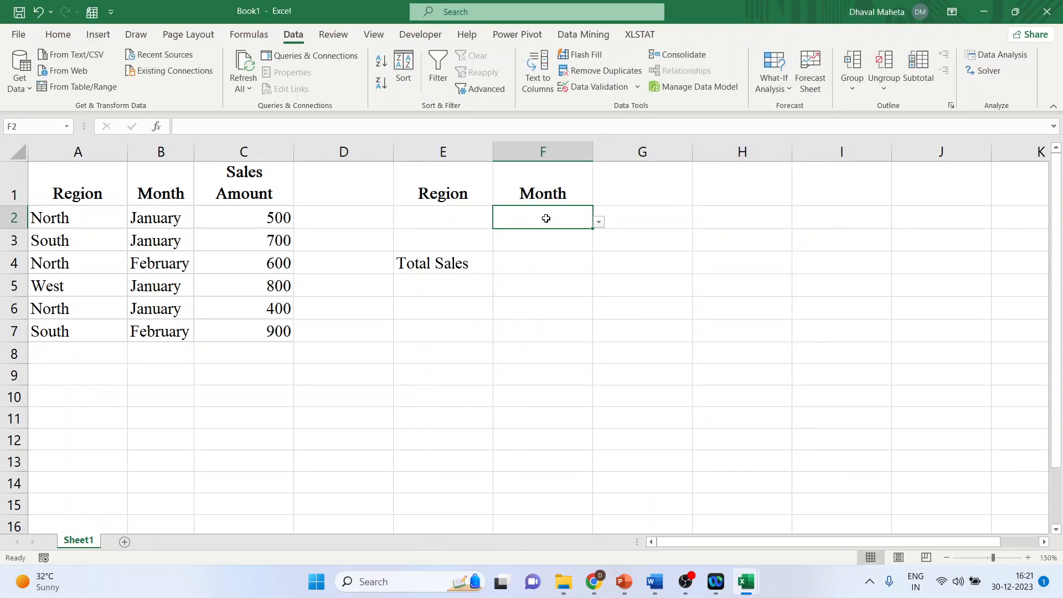
click(586, 88)
click(612, 237)
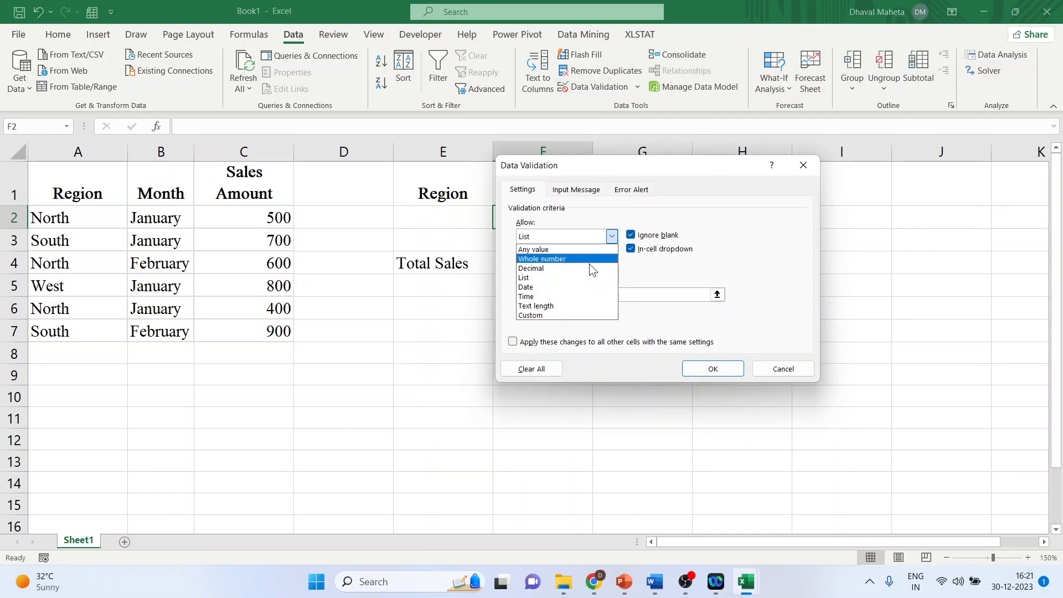
click(583, 277)
click(593, 294)
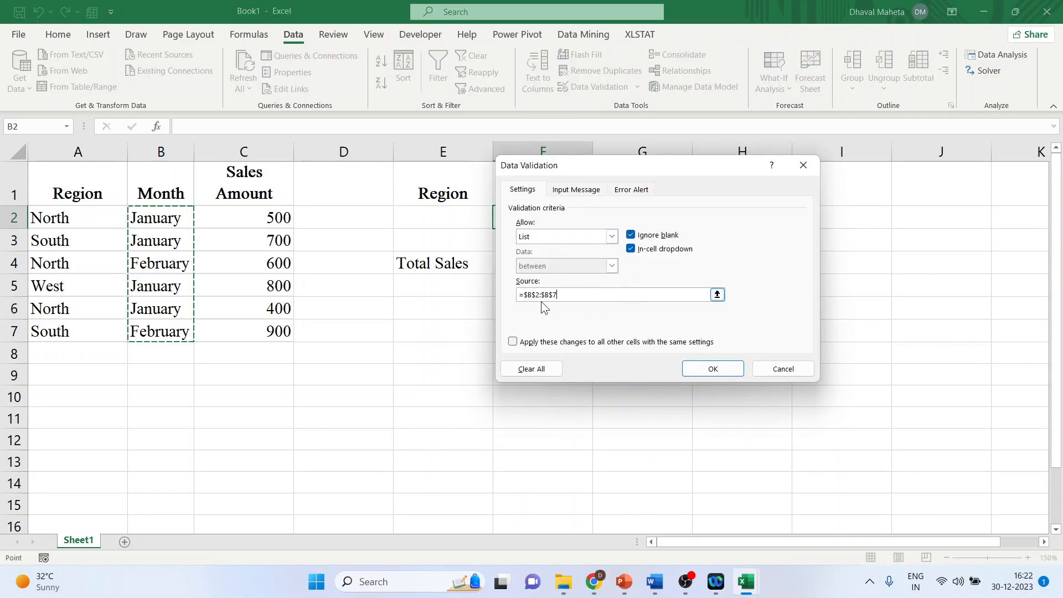
key(BackSpace)
key(BackSpace)
key(BackSpace)
key(BackSpace)
key(BackSpace)
key(BackSpace)
key(BackSpace)
key(BackSpace)
key(BackSpace)
key(BackSpace)
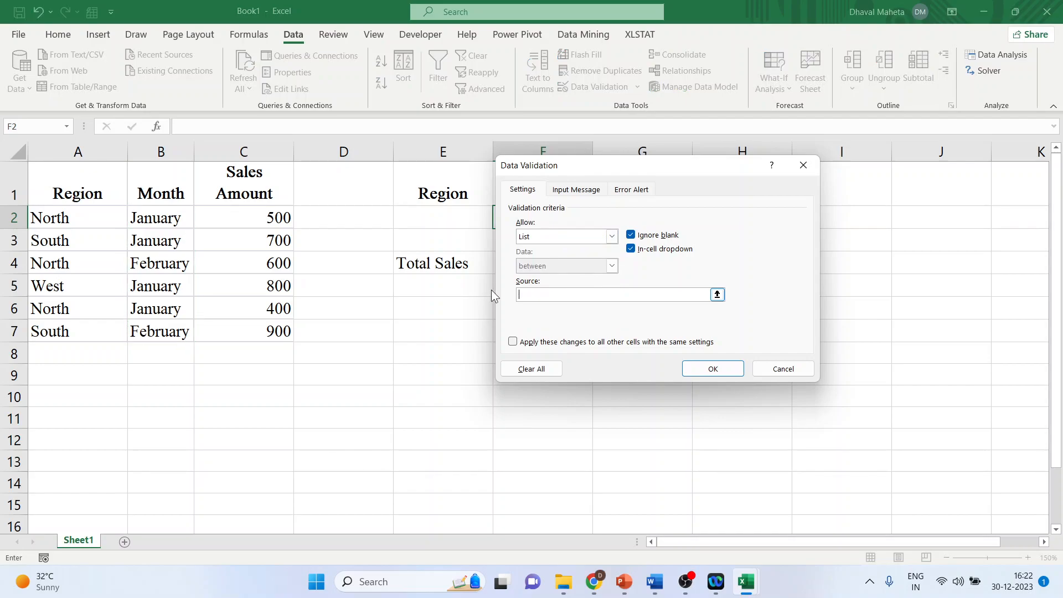
drag(171, 220, 177, 334)
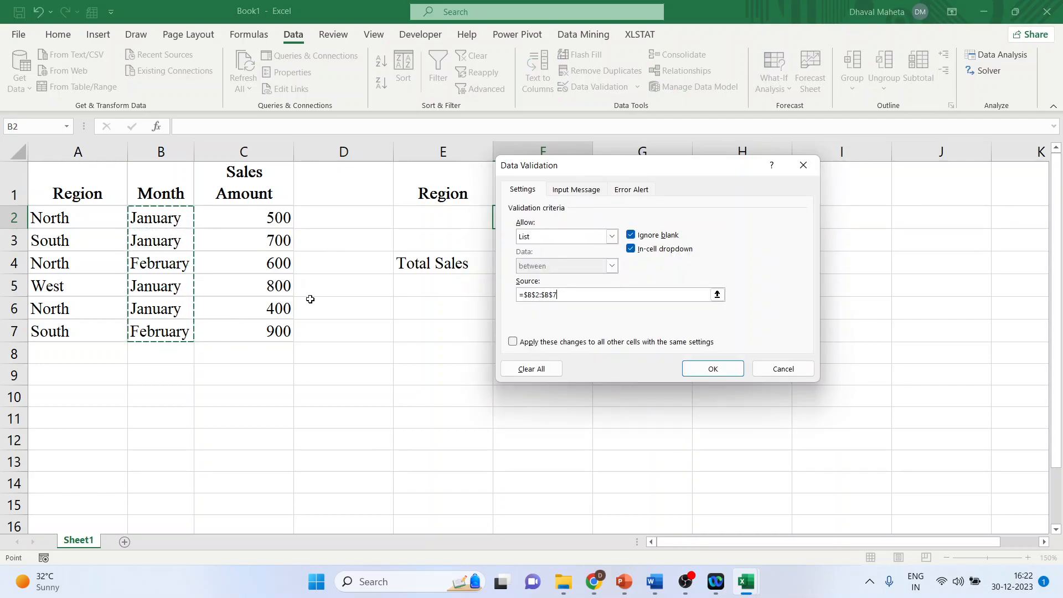
click(689, 371)
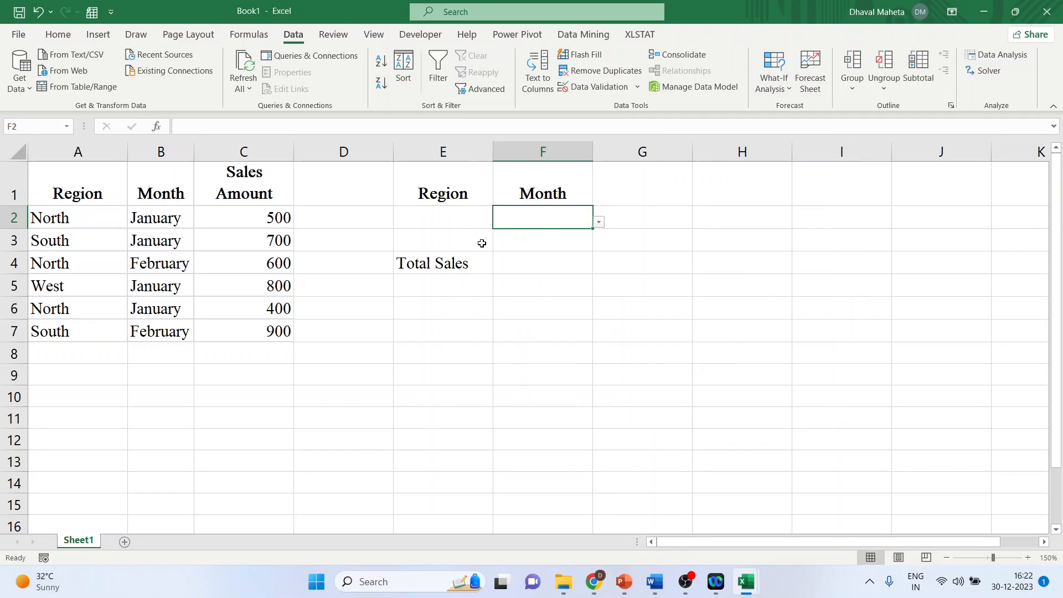
Step: Choose North as the region in E2 and January as the month in F2 from their dropdown lists
click(463, 212)
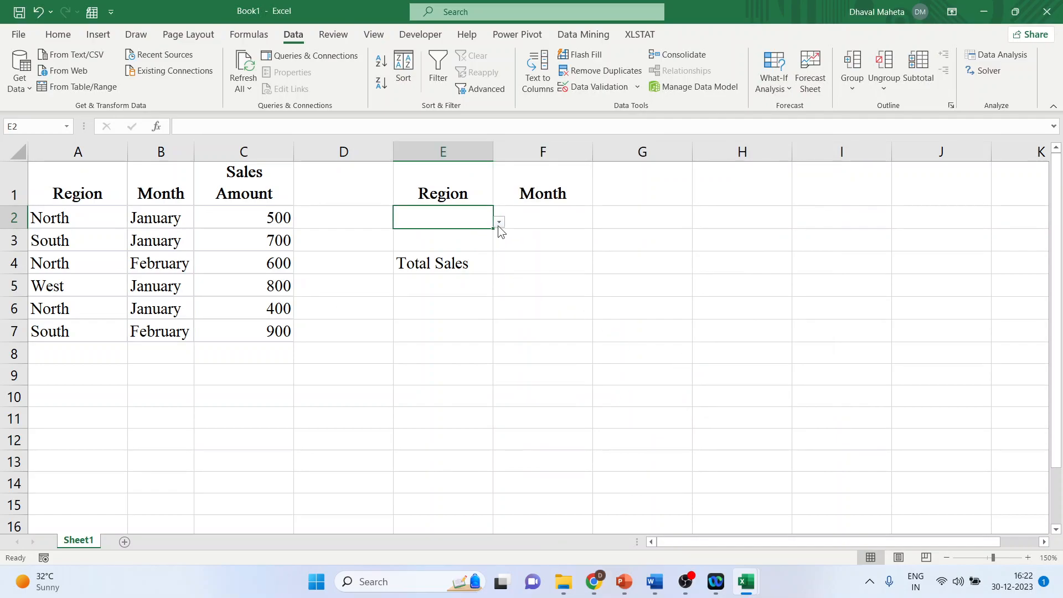
click(500, 223)
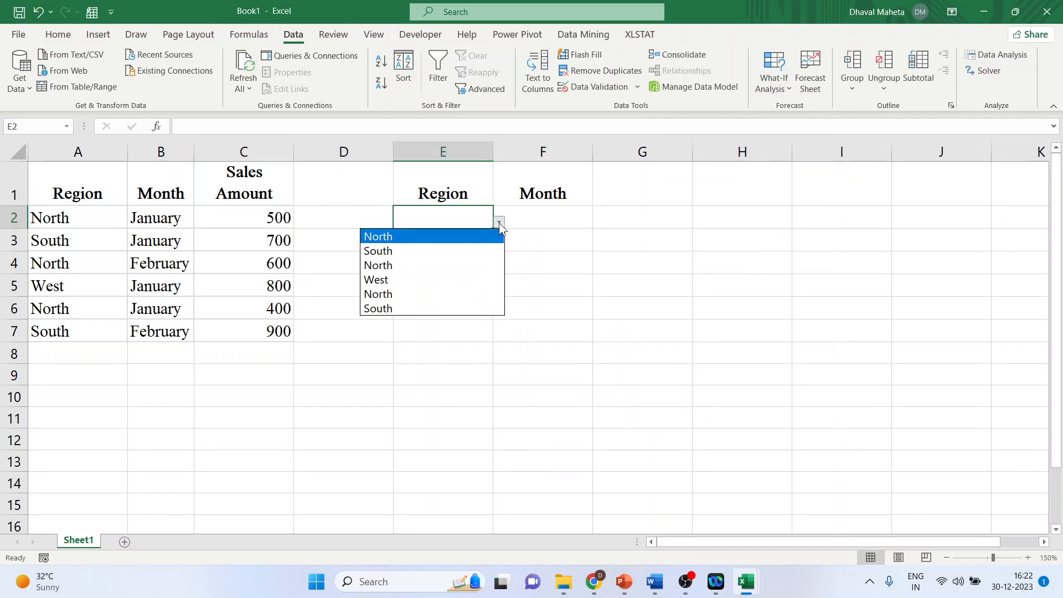
click(451, 239)
click(534, 222)
click(598, 225)
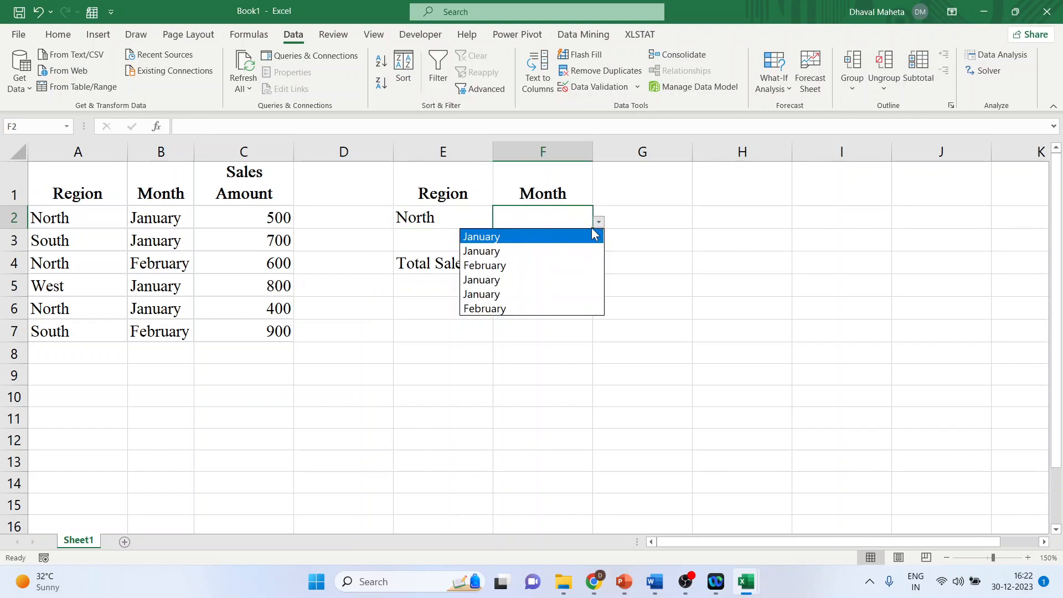
click(550, 248)
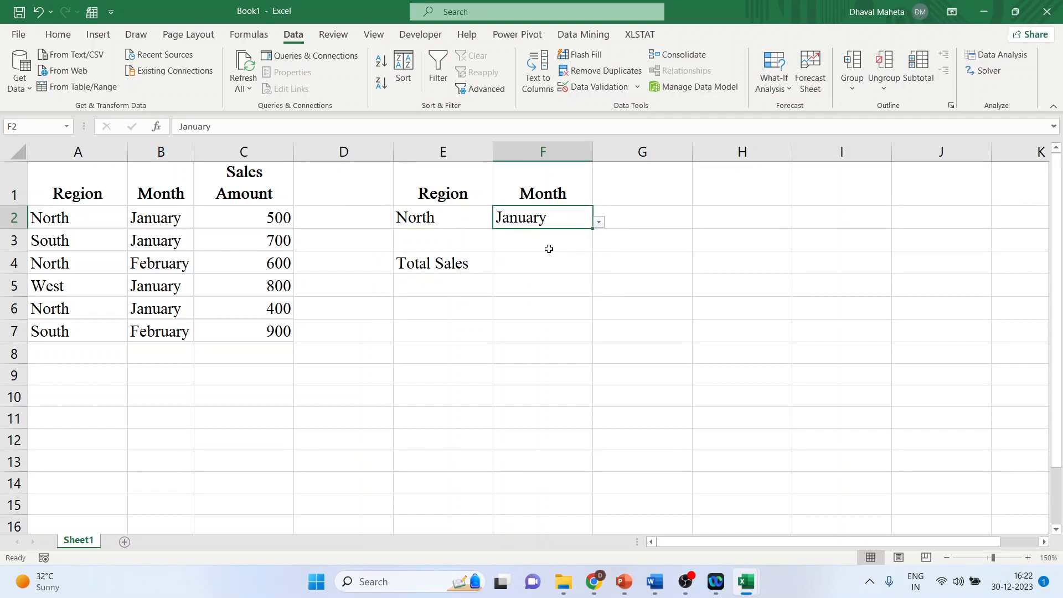
click(474, 220)
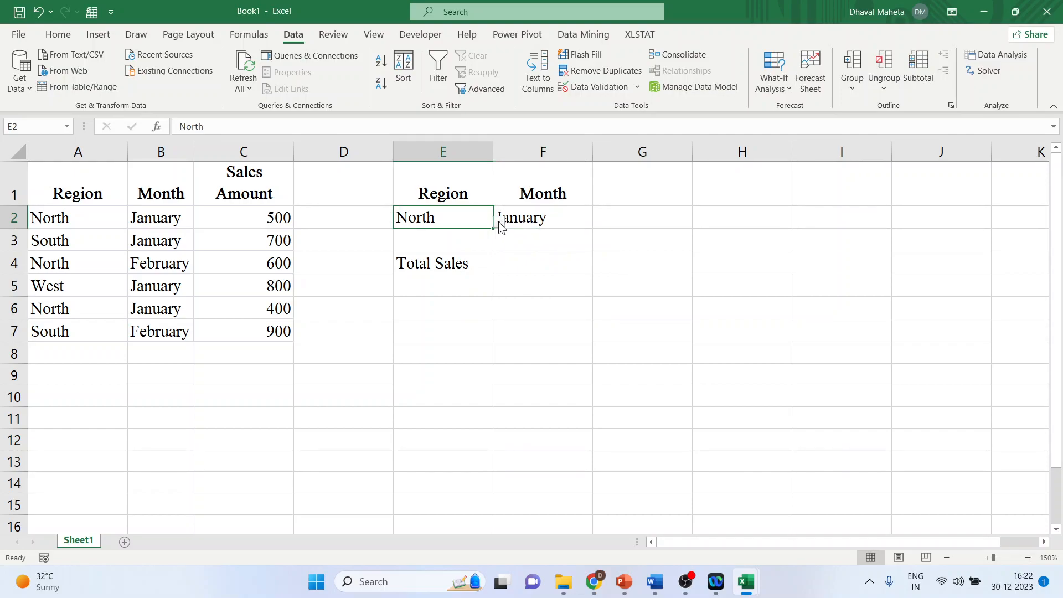
click(499, 223)
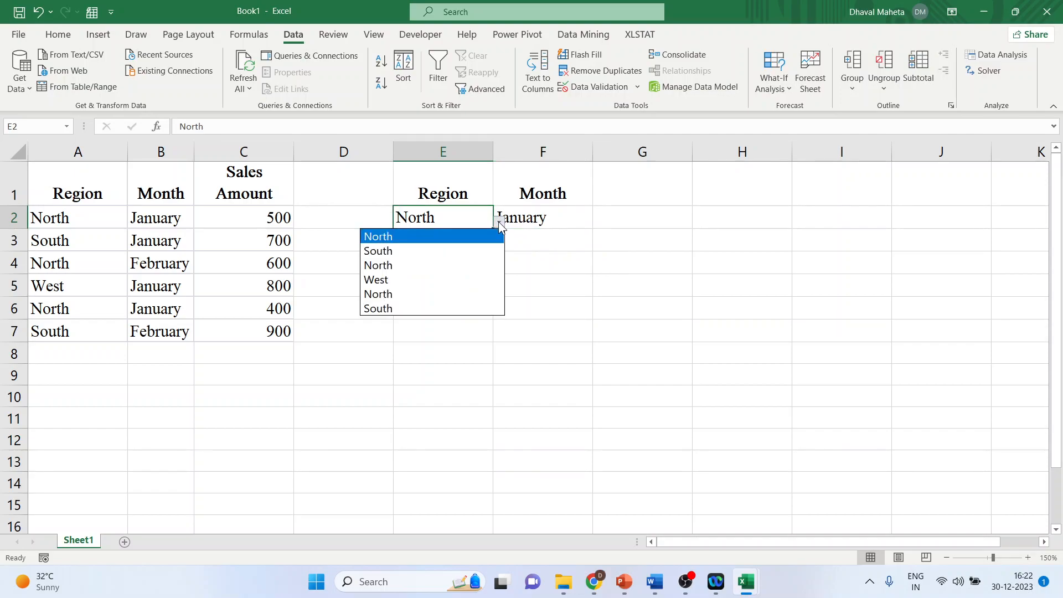
click(444, 235)
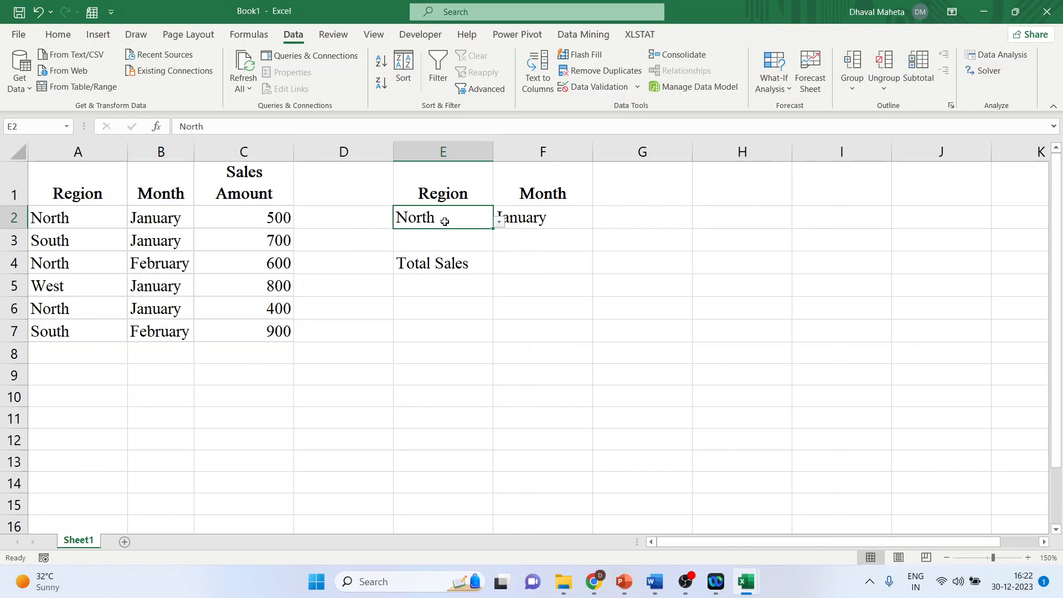
Step: Begin a SUMIFS formula in E5 with C2:C7 as the sum range and A2:A7 matched against E2 as the first criterion
click(446, 291)
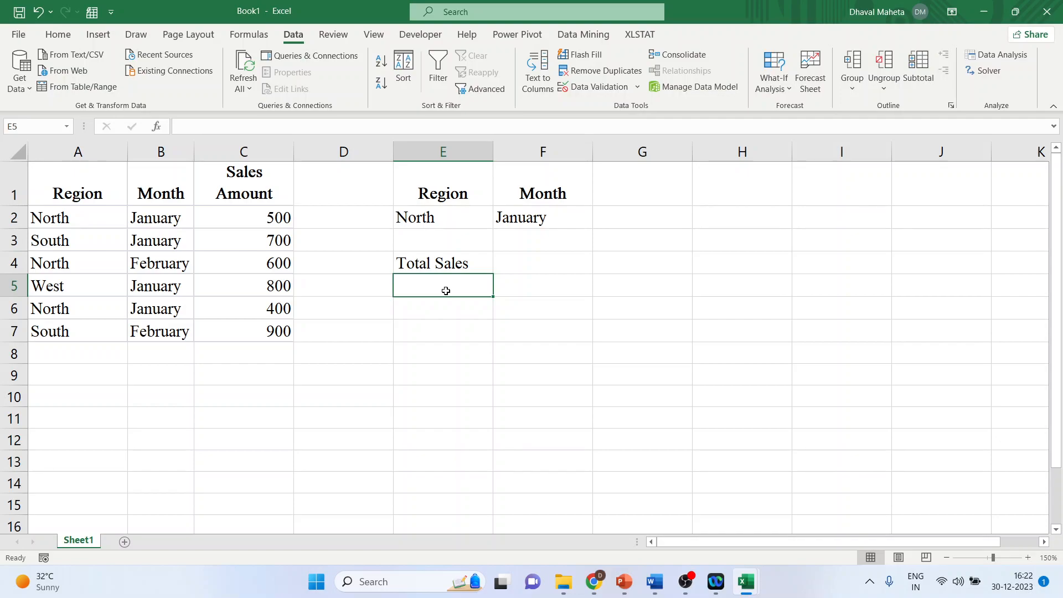
text(=sum)
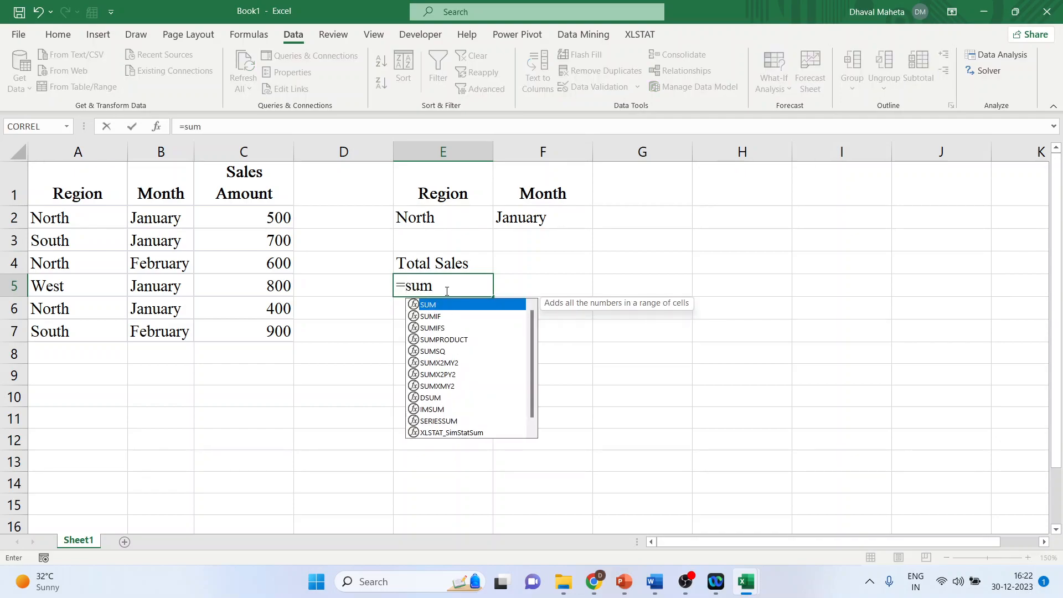
text(ifs()
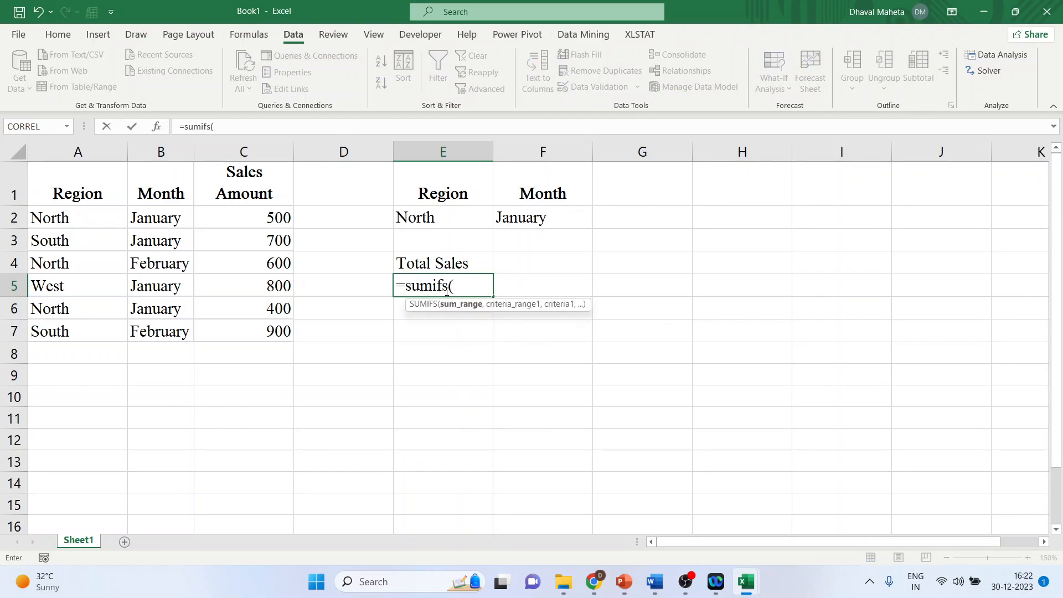
drag(265, 222, 272, 328)
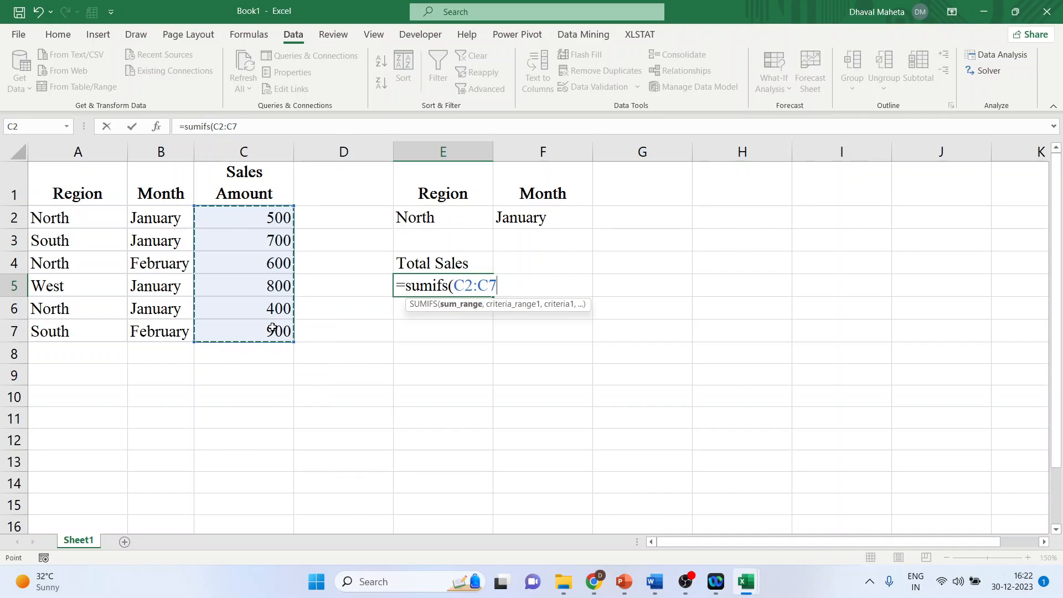
text(,)
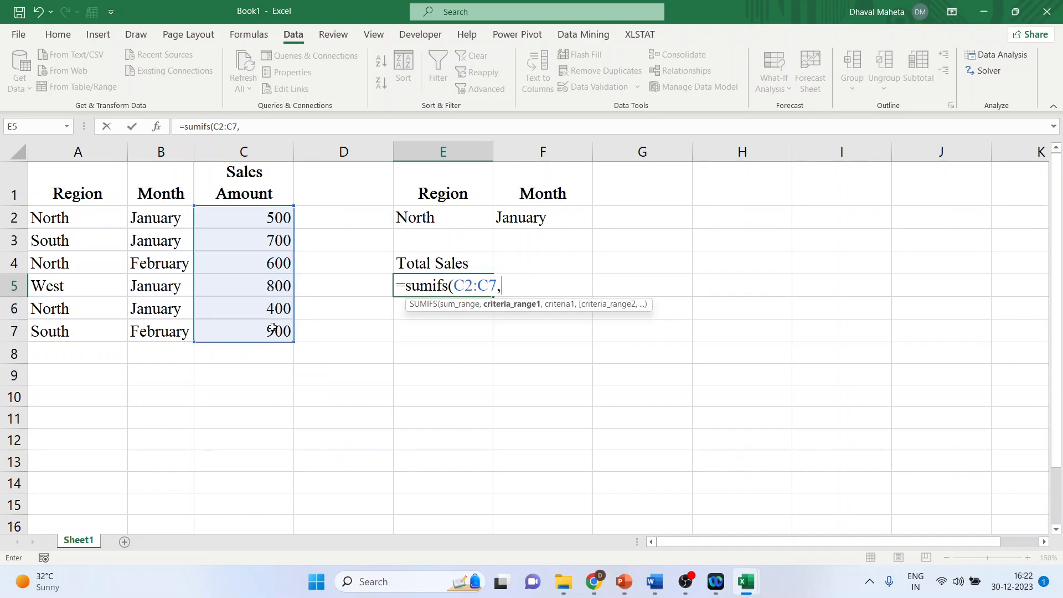
drag(83, 216, 92, 328)
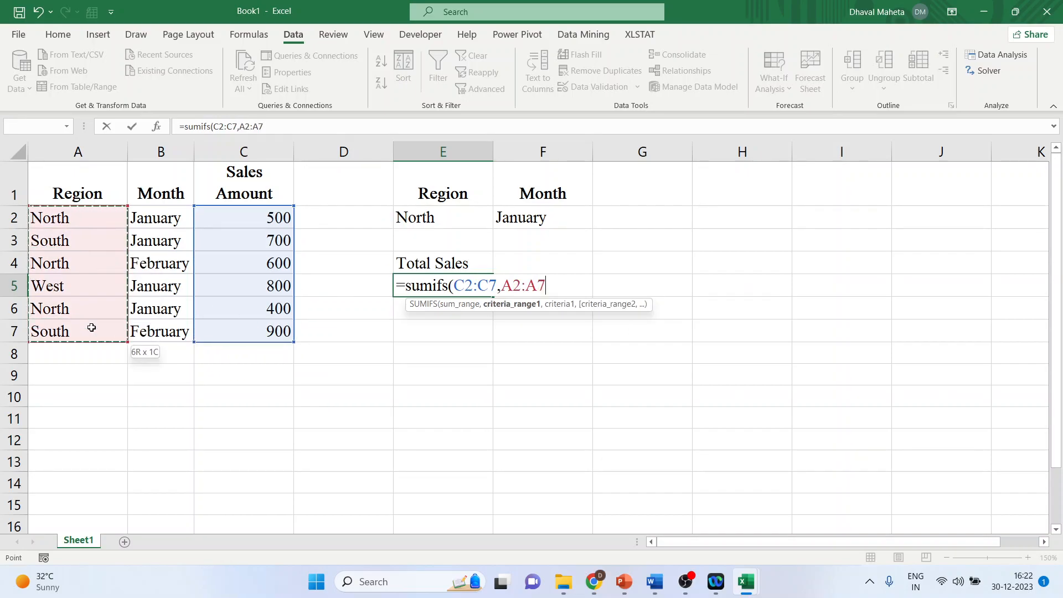
text(,)
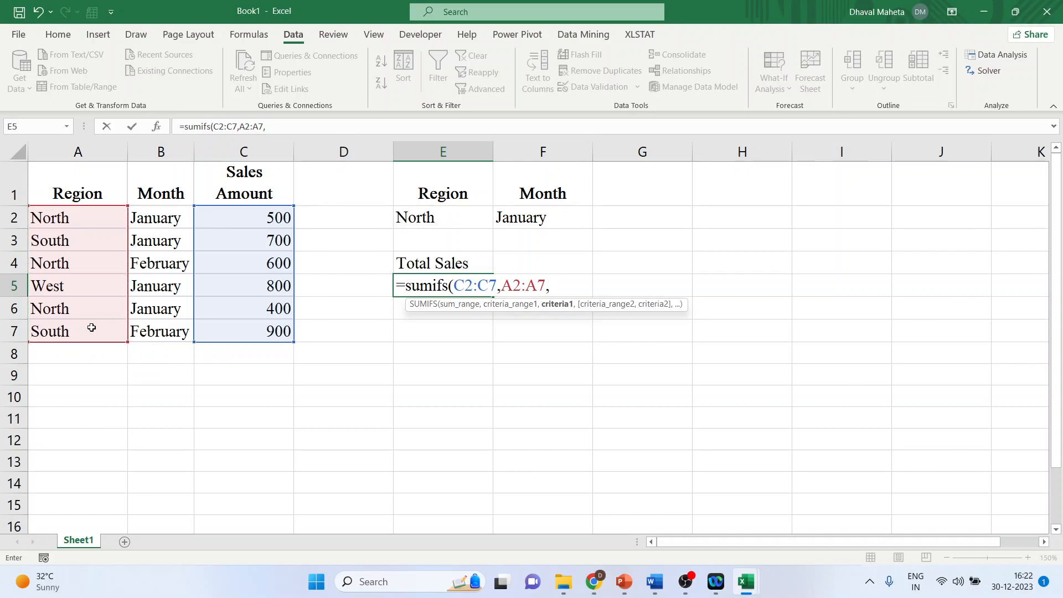
click(448, 219)
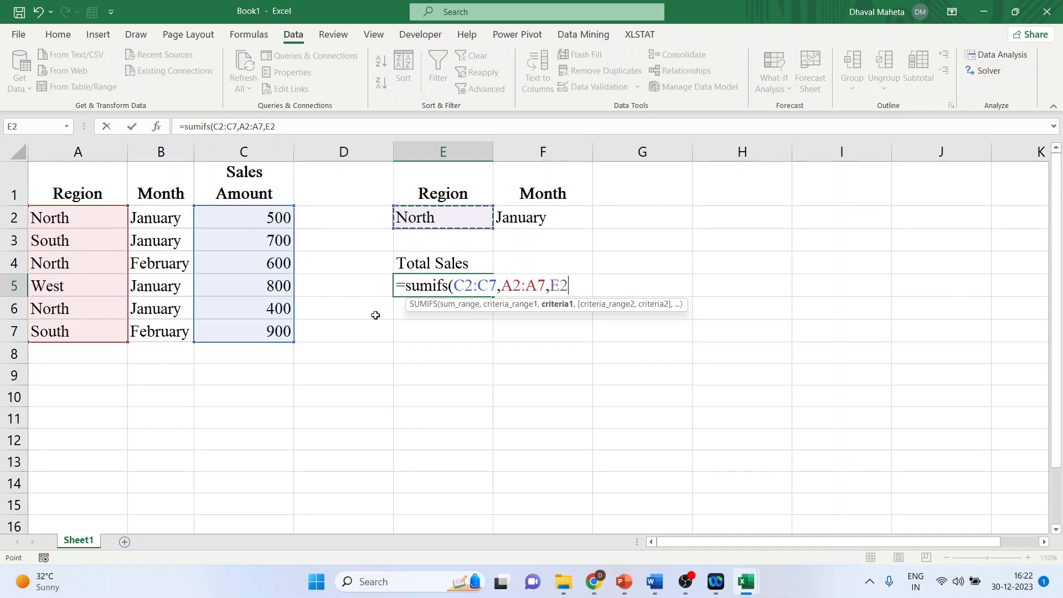
Step: Complete the Total Sales formula by adding B2:B7 matched against F2 as the second criterion, and enter it
text(,)
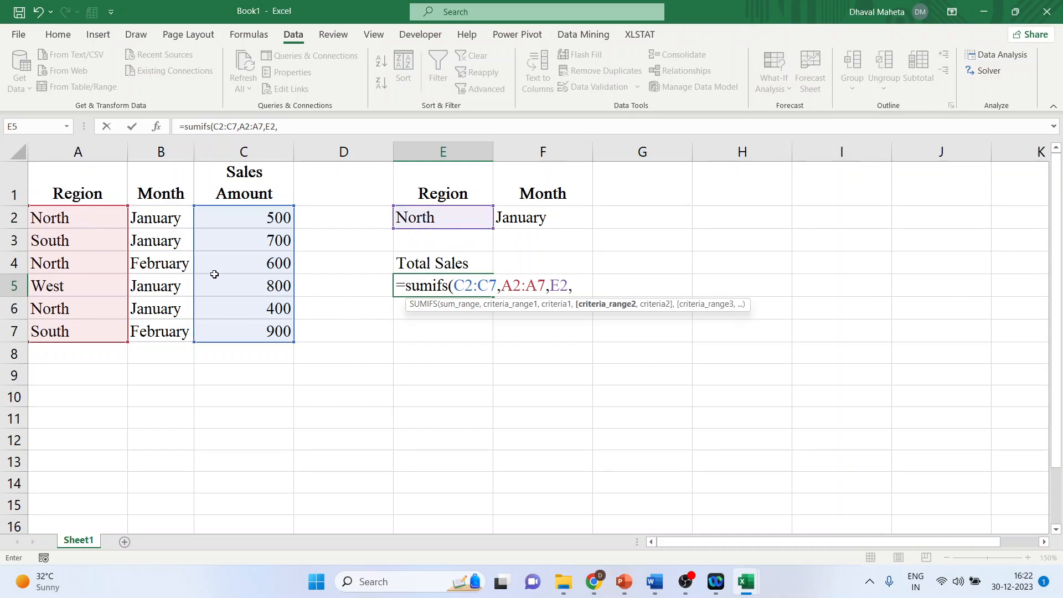
drag(173, 219, 177, 327)
text(,)
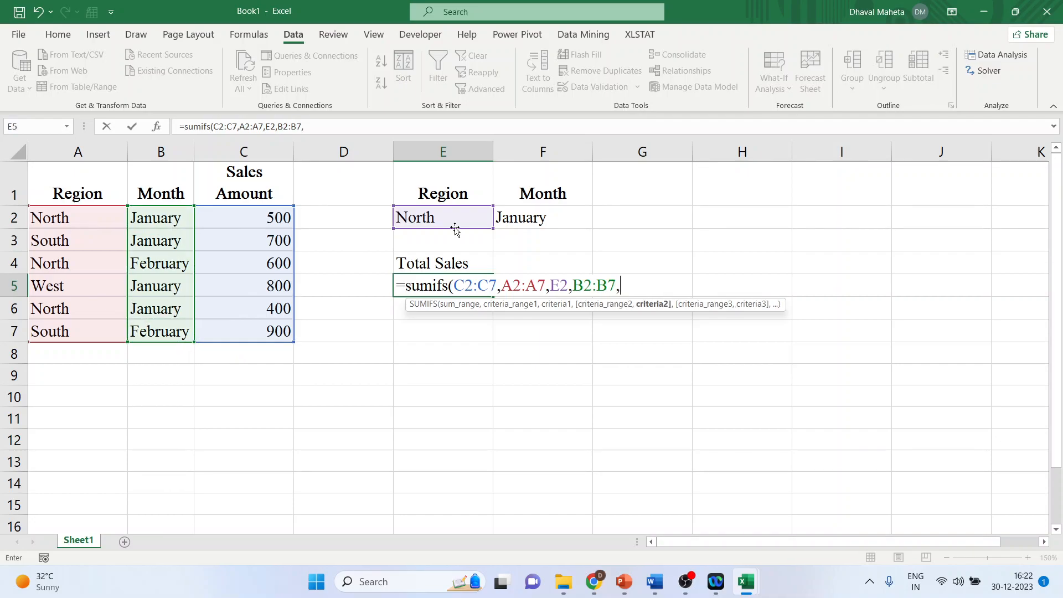
click(552, 218)
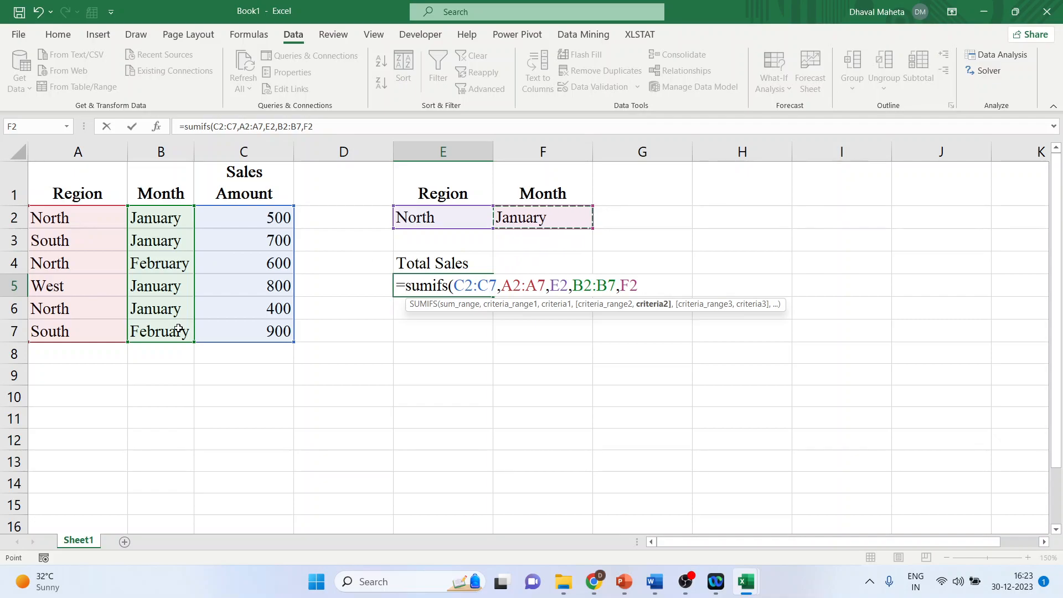
text())
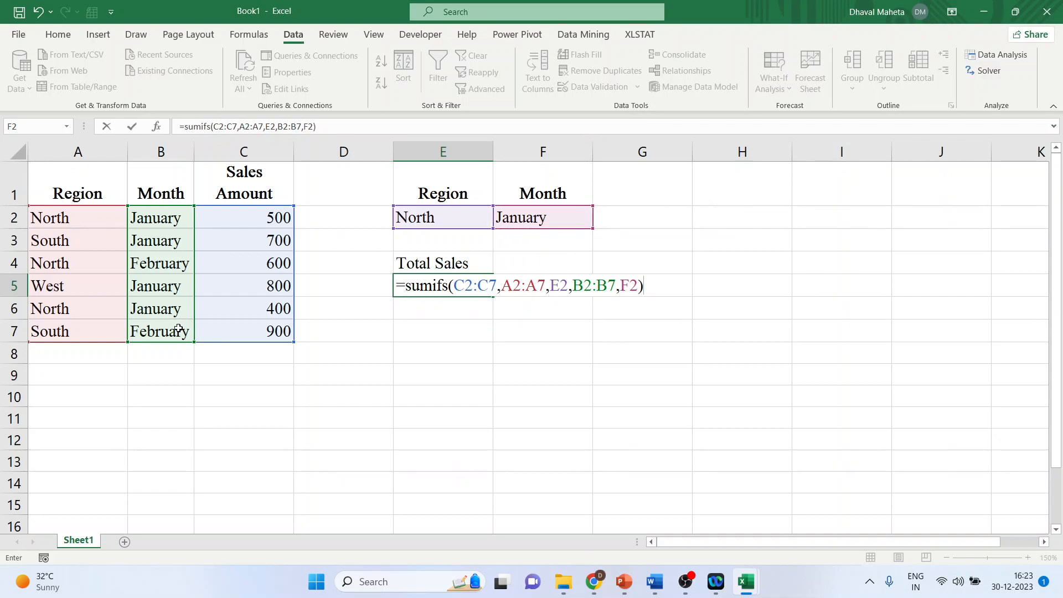
key(Return)
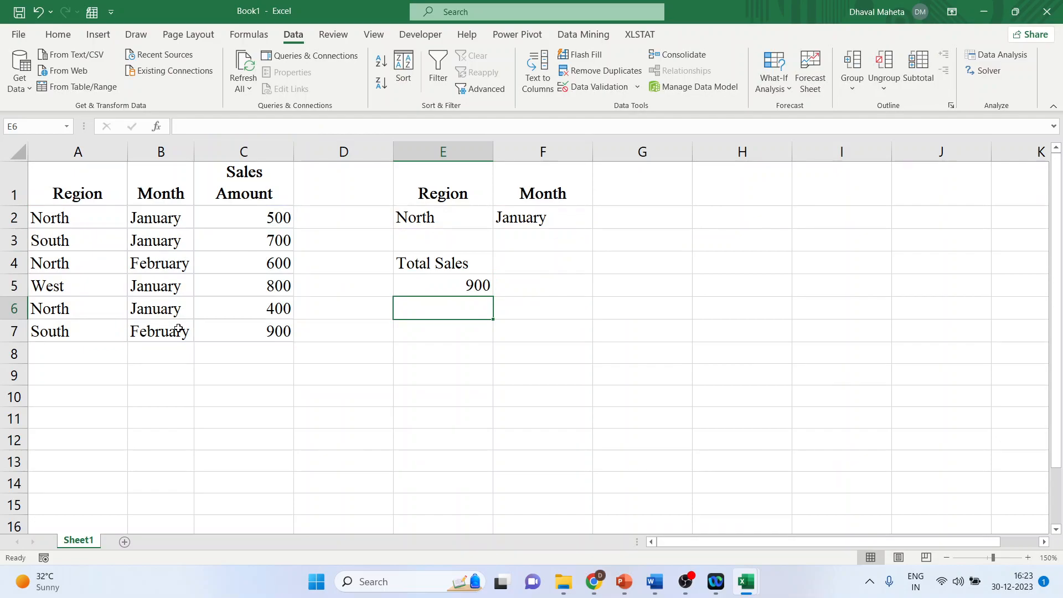
Step: Change the region in E2 to West to test the Total Sales formula
click(1028, 558)
click(1028, 558)
click(521, 305)
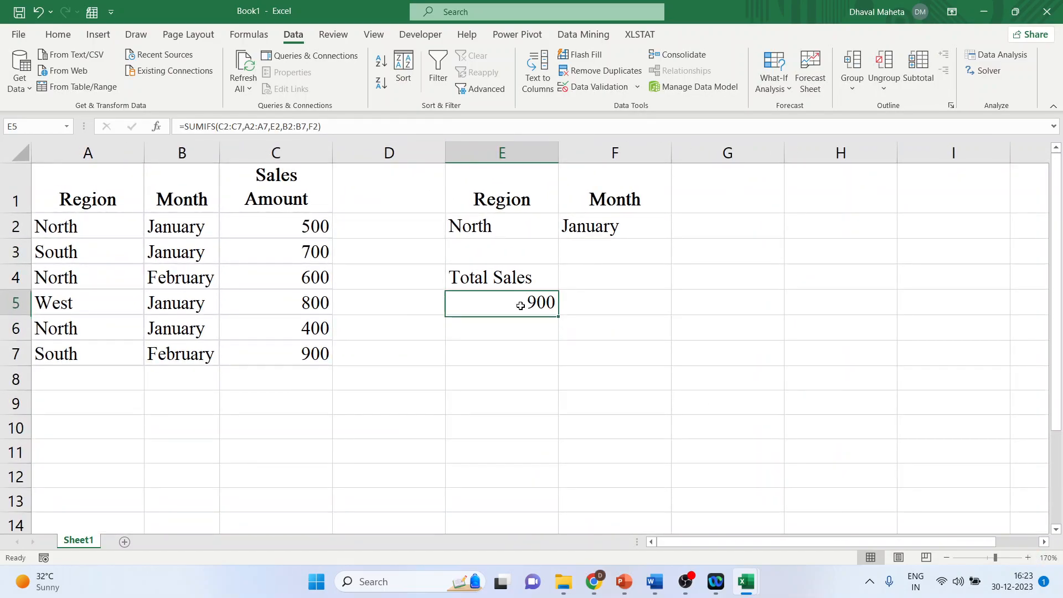
click(496, 229)
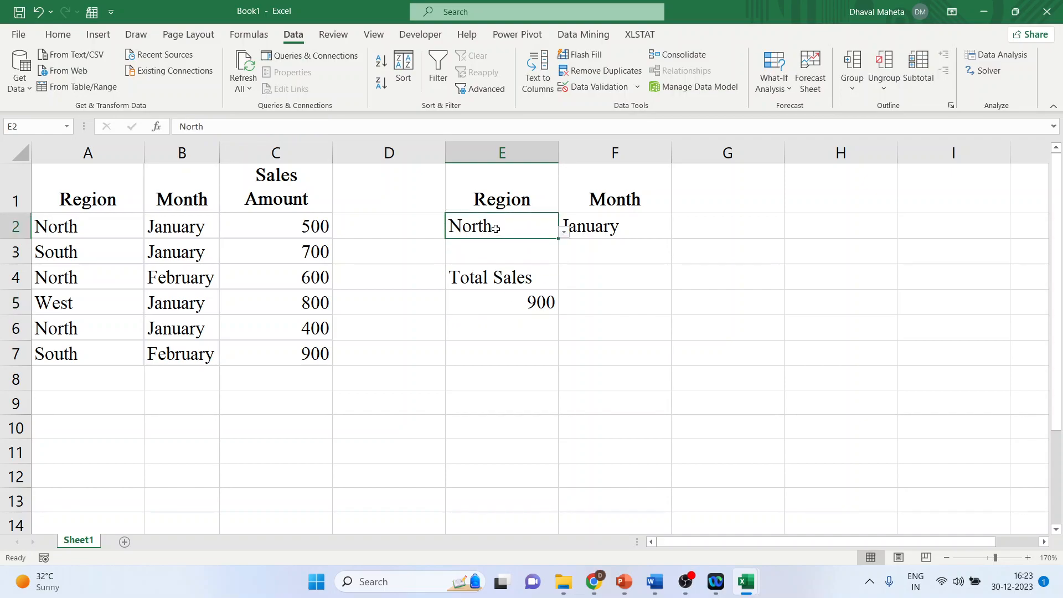
text(West)
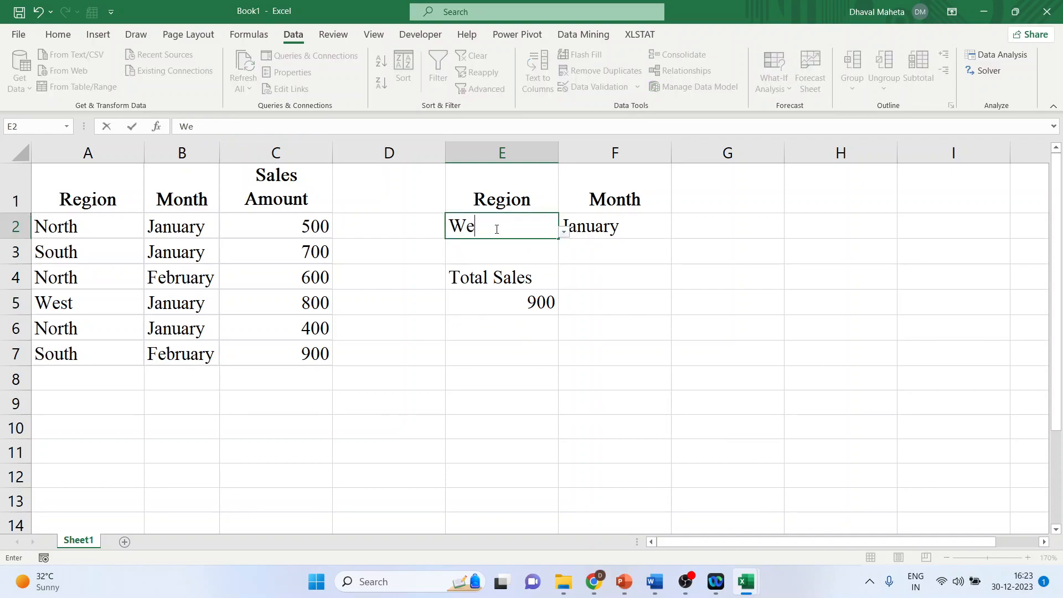
key(Return)
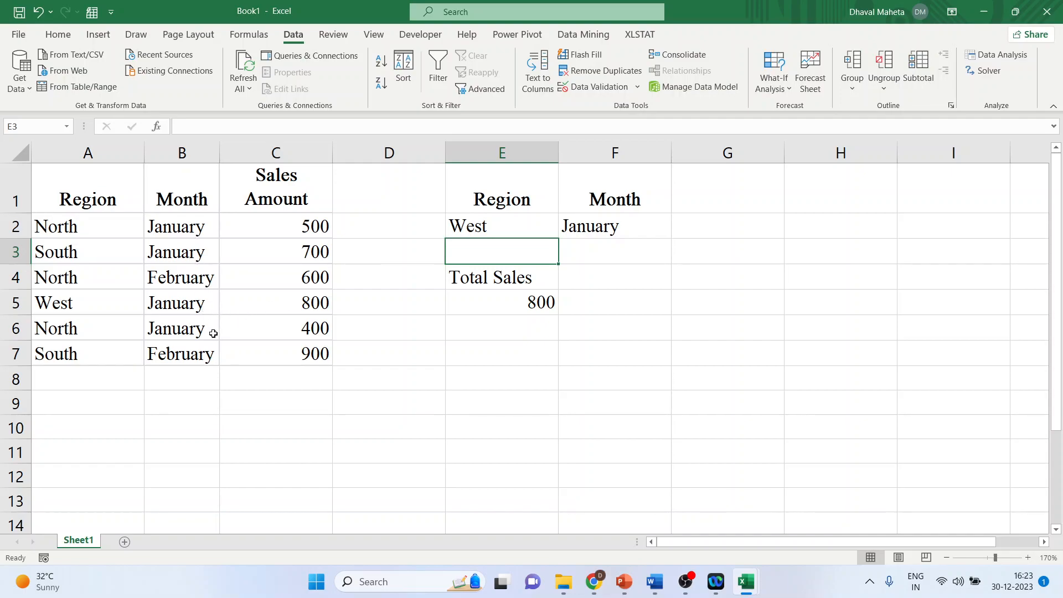
Step: Choose South as the region in E2 and February as the month in F2 from their dropdown lists
click(534, 231)
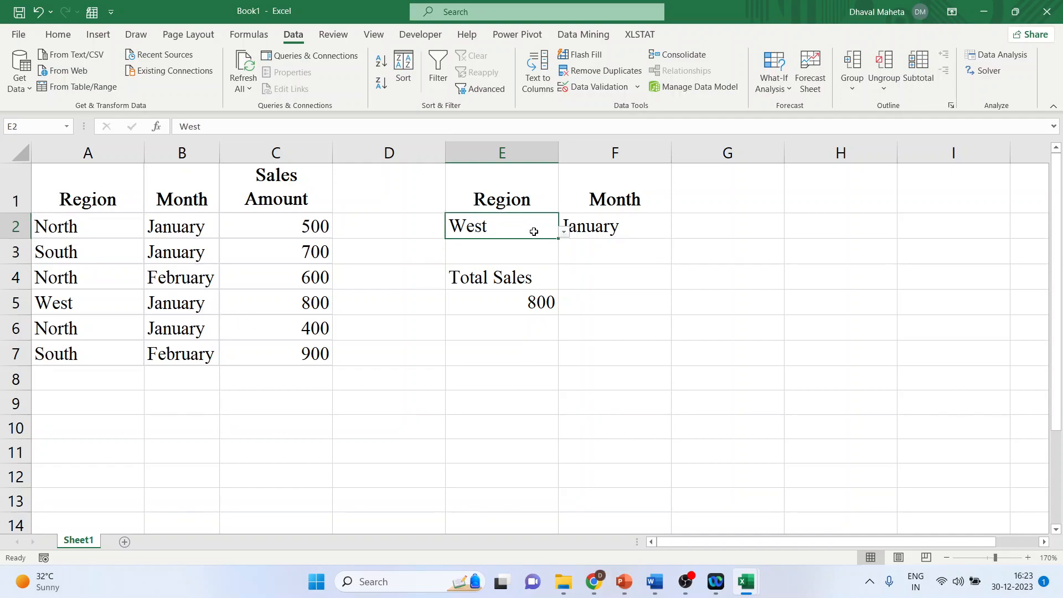
click(564, 231)
click(507, 265)
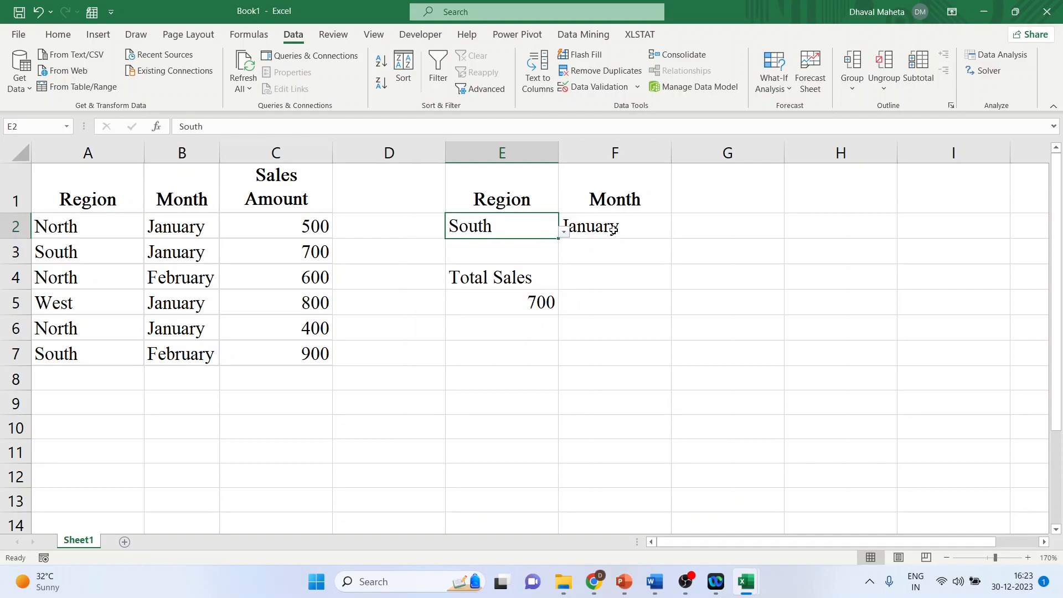
click(613, 230)
click(677, 231)
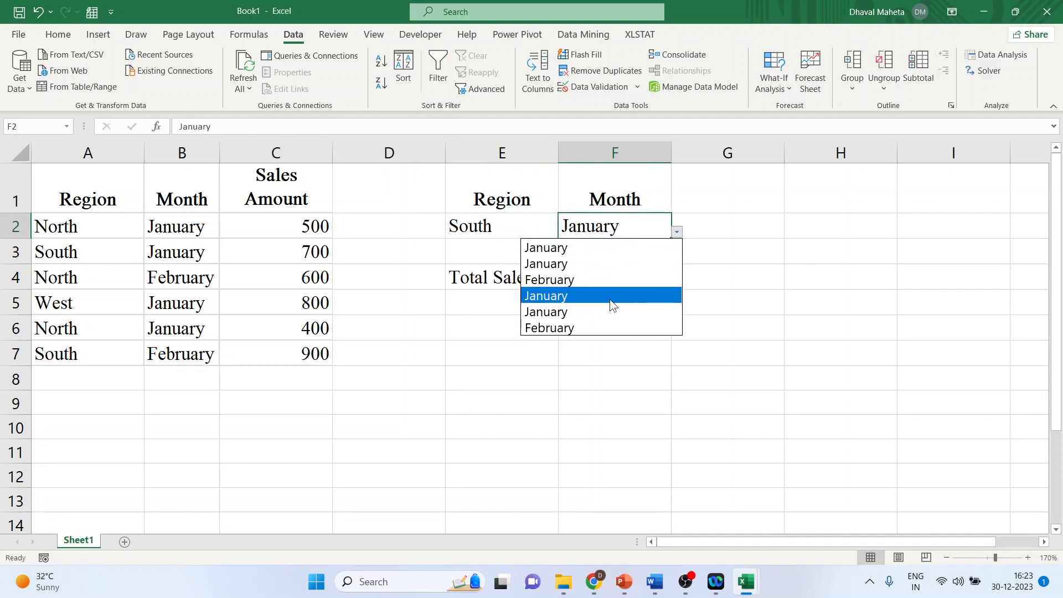
click(606, 327)
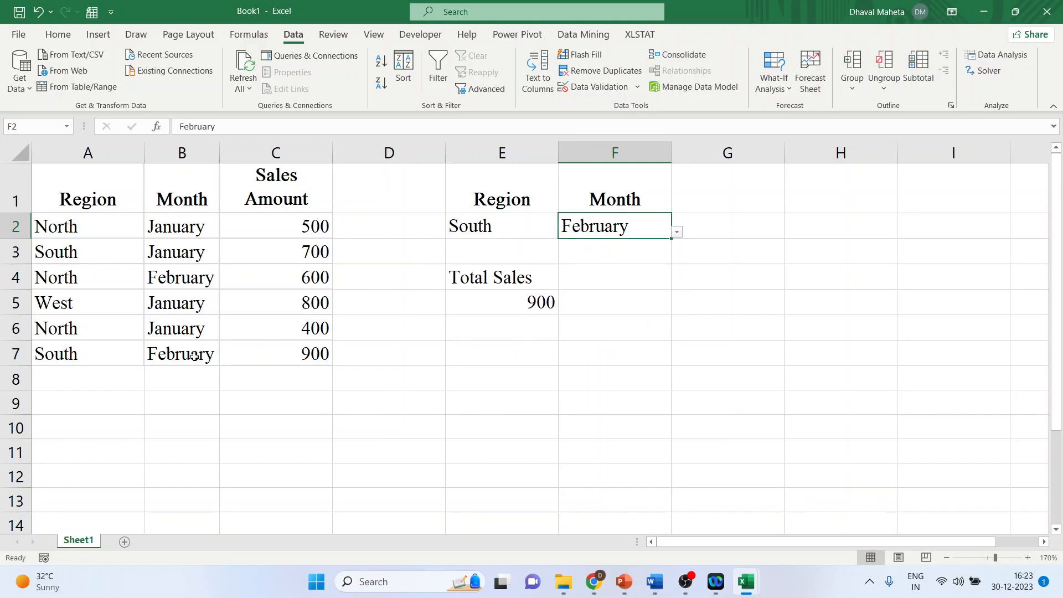
click(303, 357)
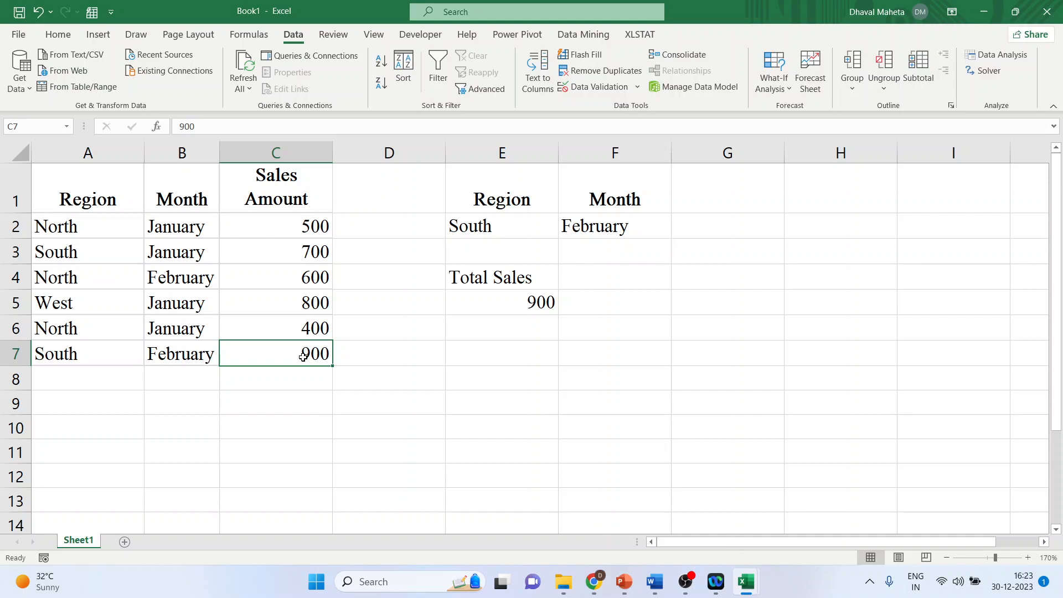
key(ctrl+minus)
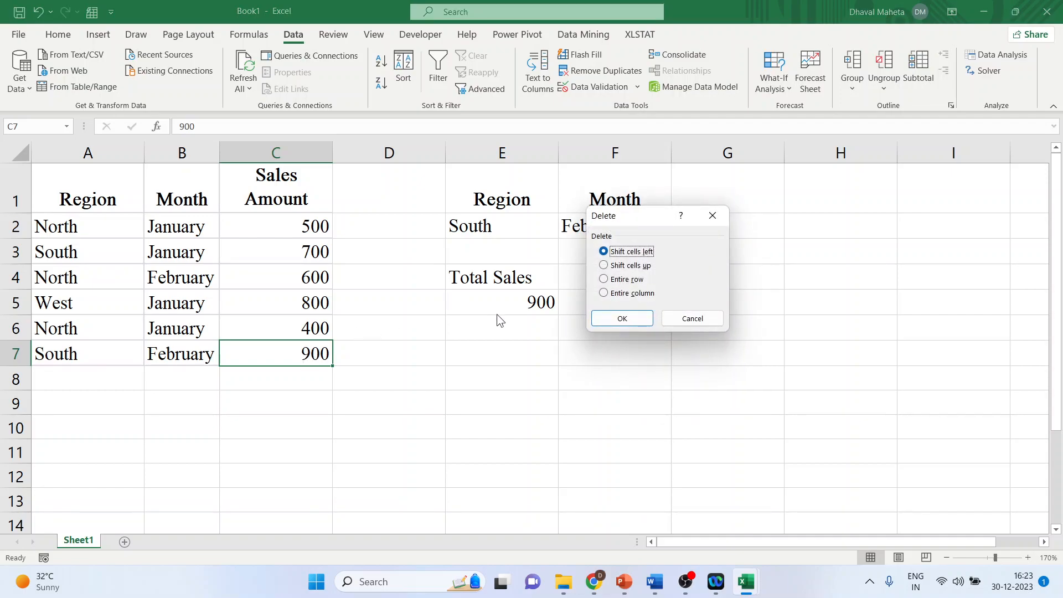
click(691, 318)
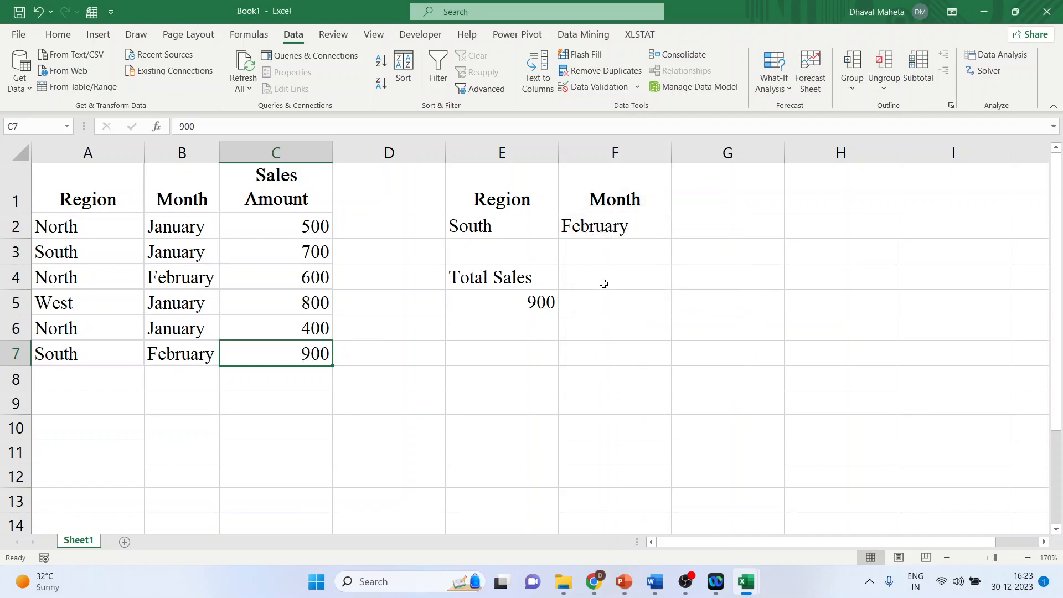
Step: Set the region in E2 to North and the month in F2 to January
click(520, 230)
text(North)
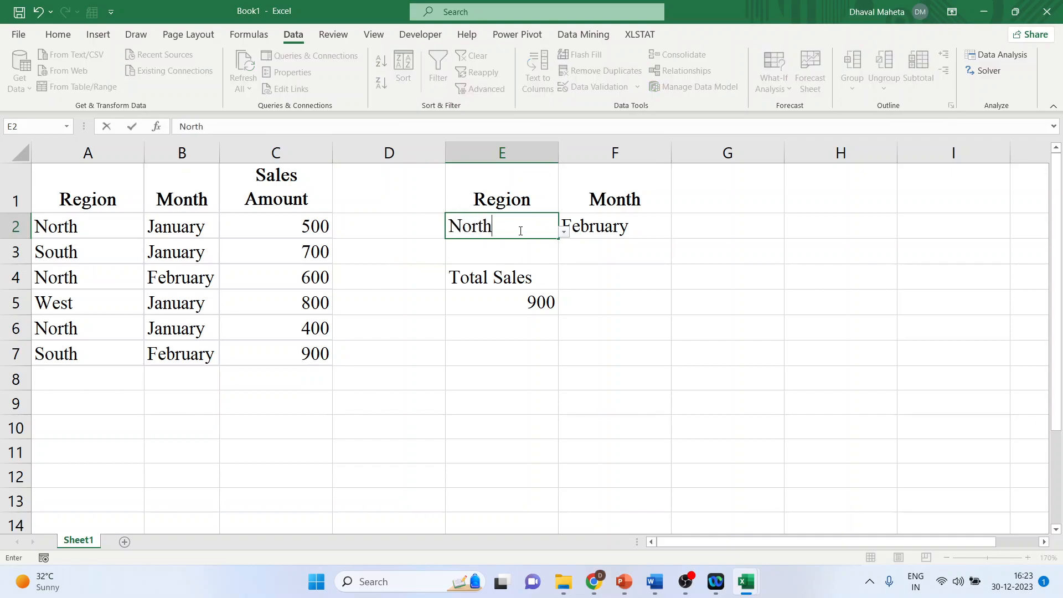
key(Return)
click(618, 228)
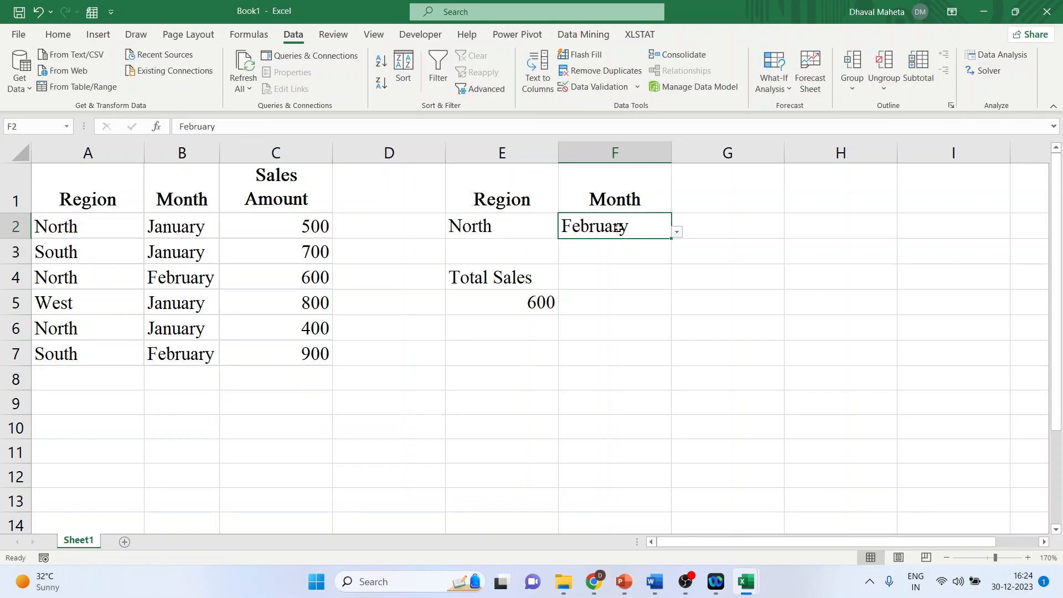
text(January)
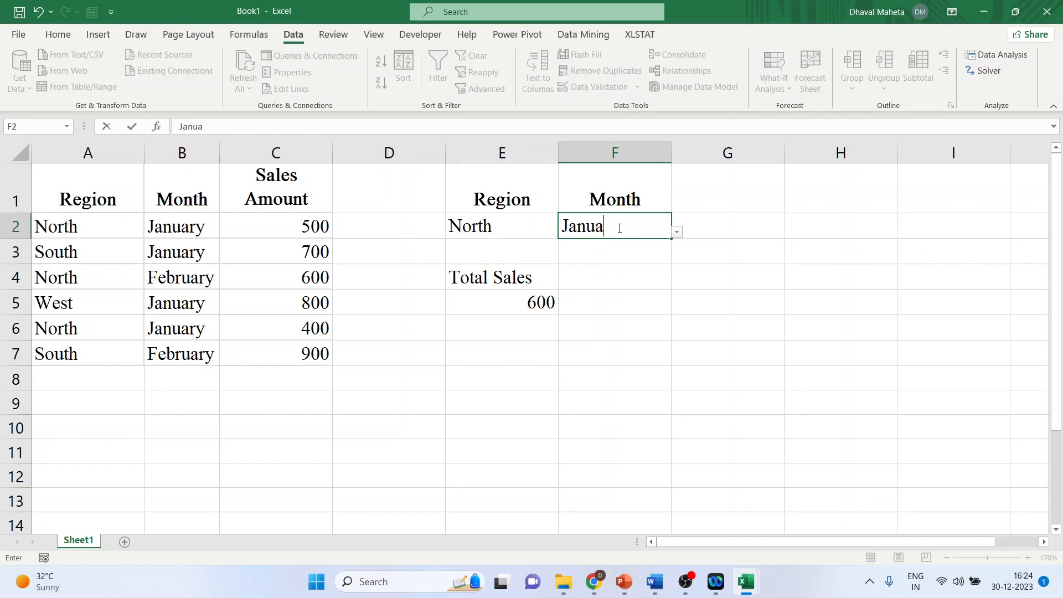
key(Return)
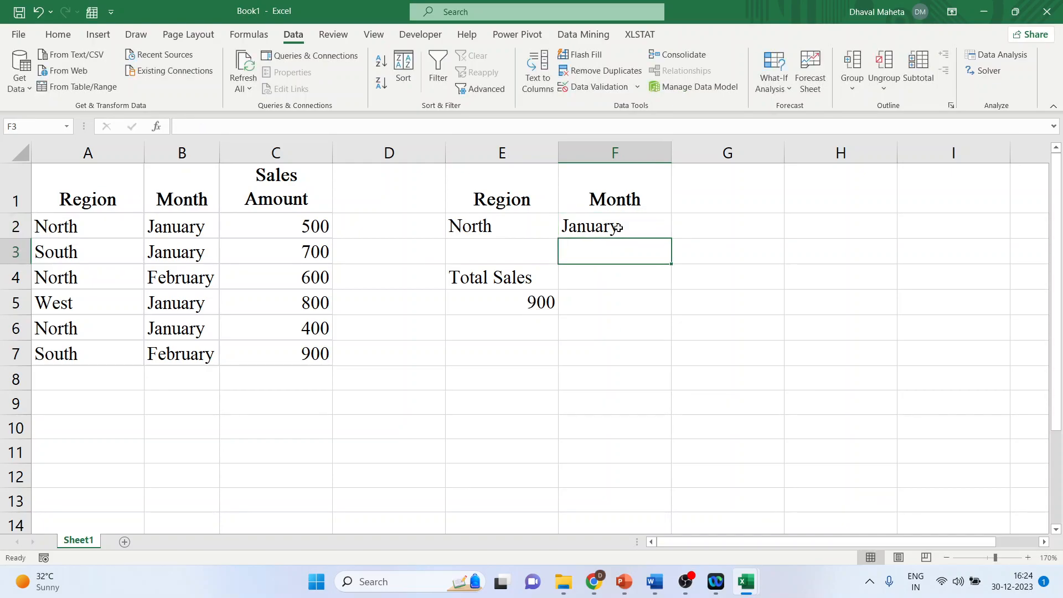
Step: Check the SUMIFS total in E5 against the sales amounts of the North and January rows in the source table
click(514, 303)
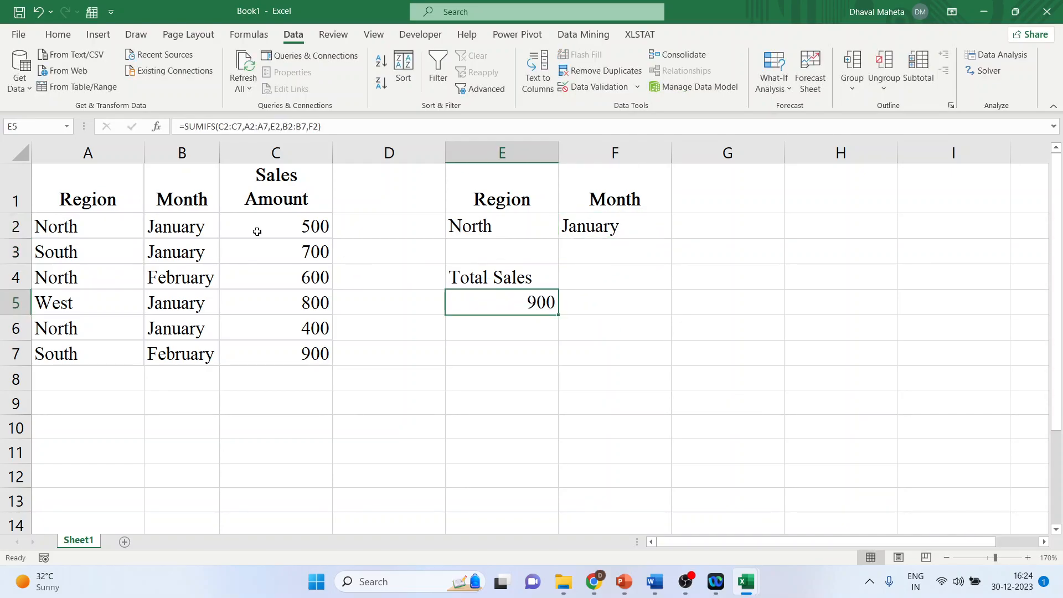
click(86, 231)
click(156, 228)
click(297, 224)
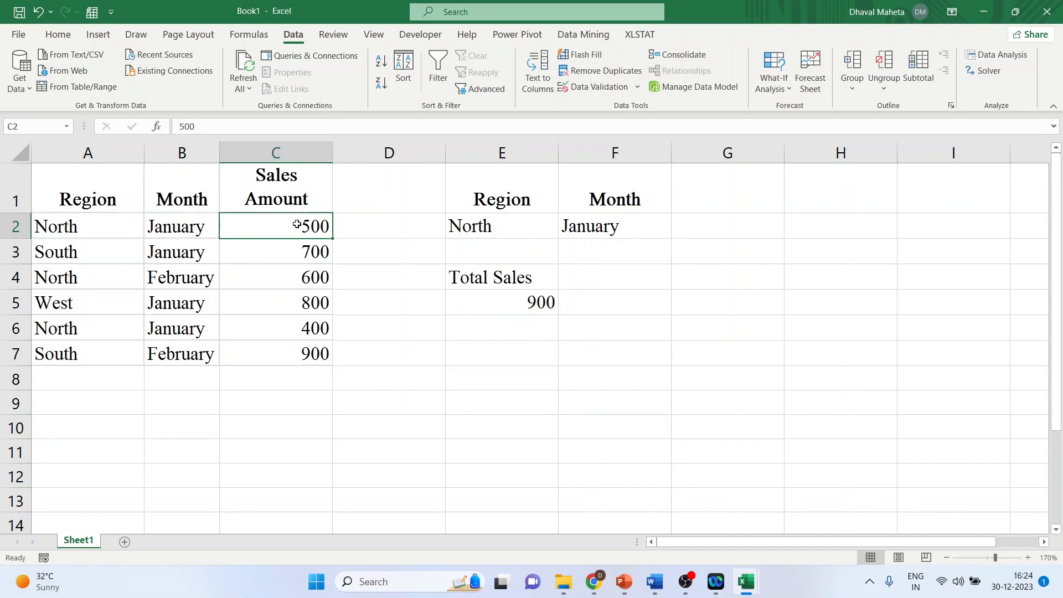
click(92, 283)
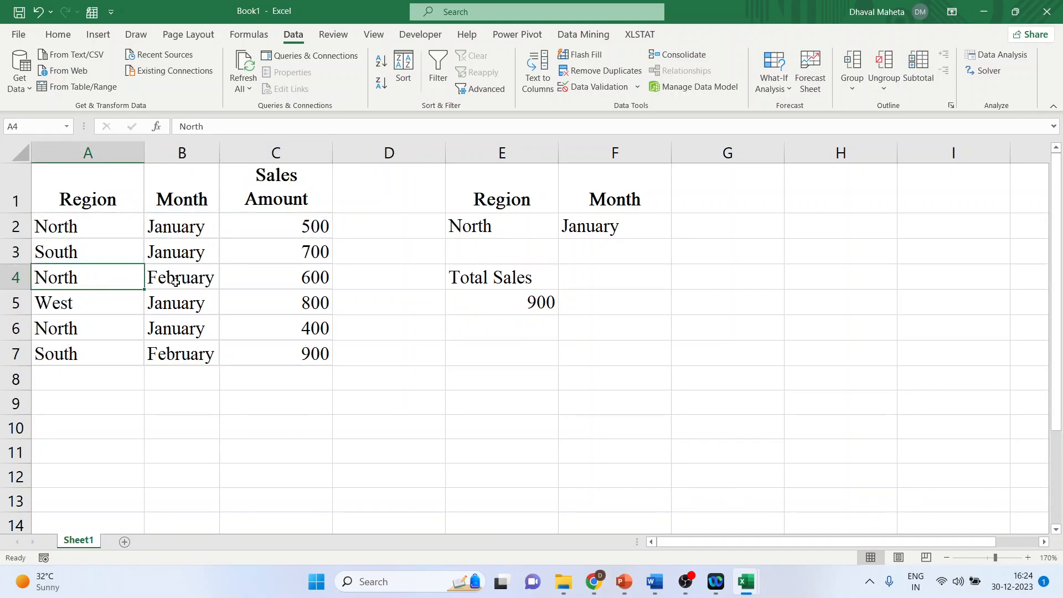
click(108, 329)
click(194, 328)
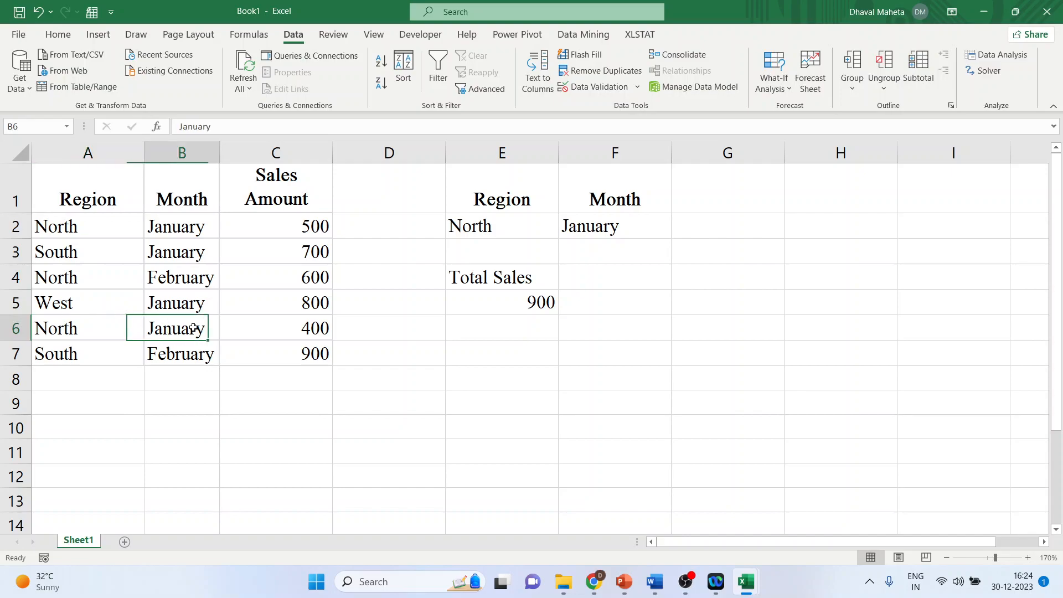
click(303, 328)
click(311, 231)
click(313, 328)
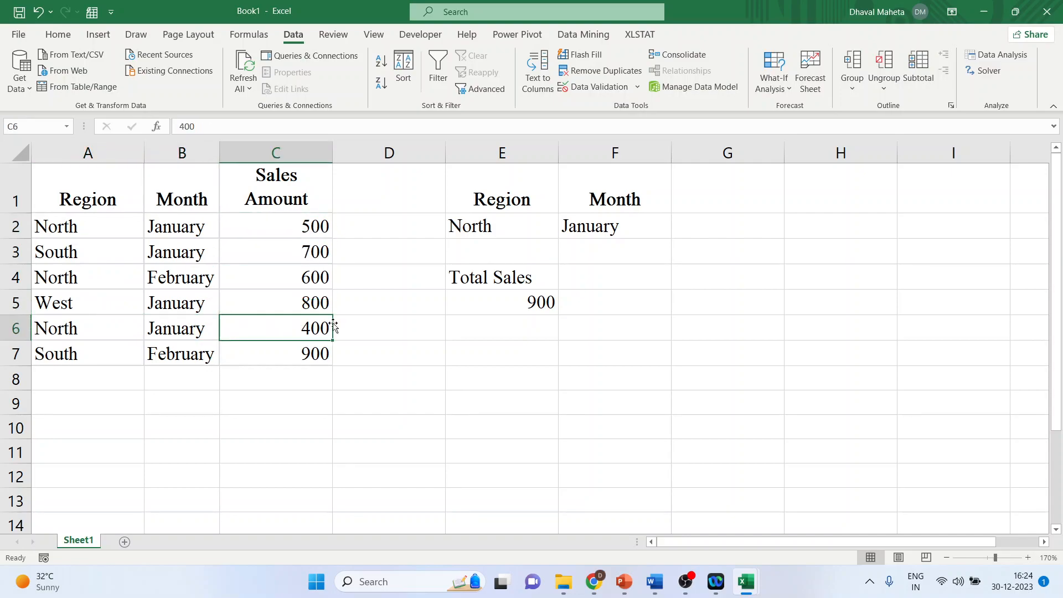
click(522, 302)
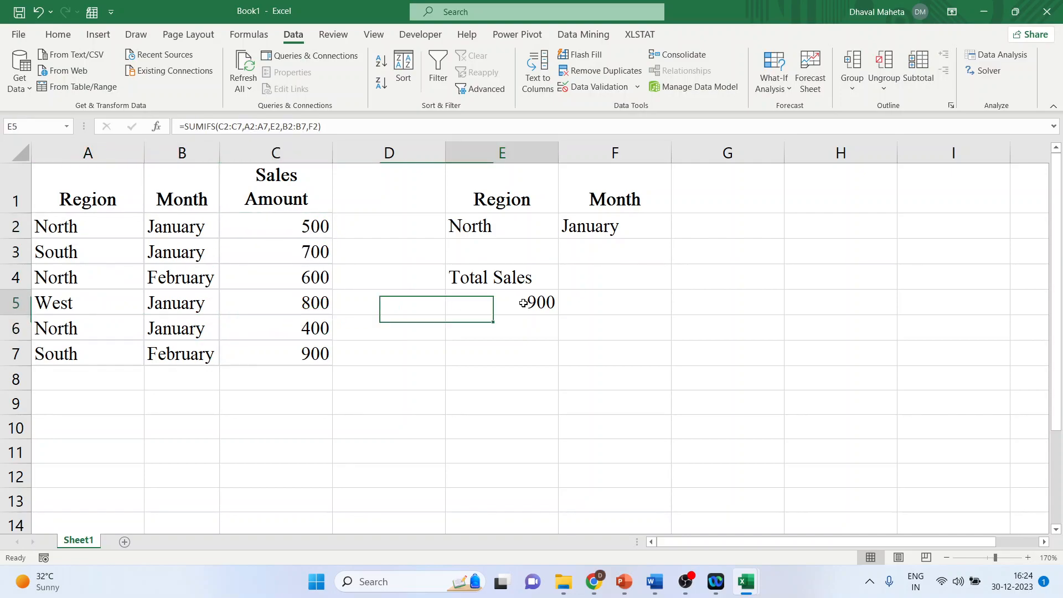
Step: Switch to the PowerPoint presentation and present the Thank you slide as a full-screen slide show
mouse_move(629, 587)
click(677, 530)
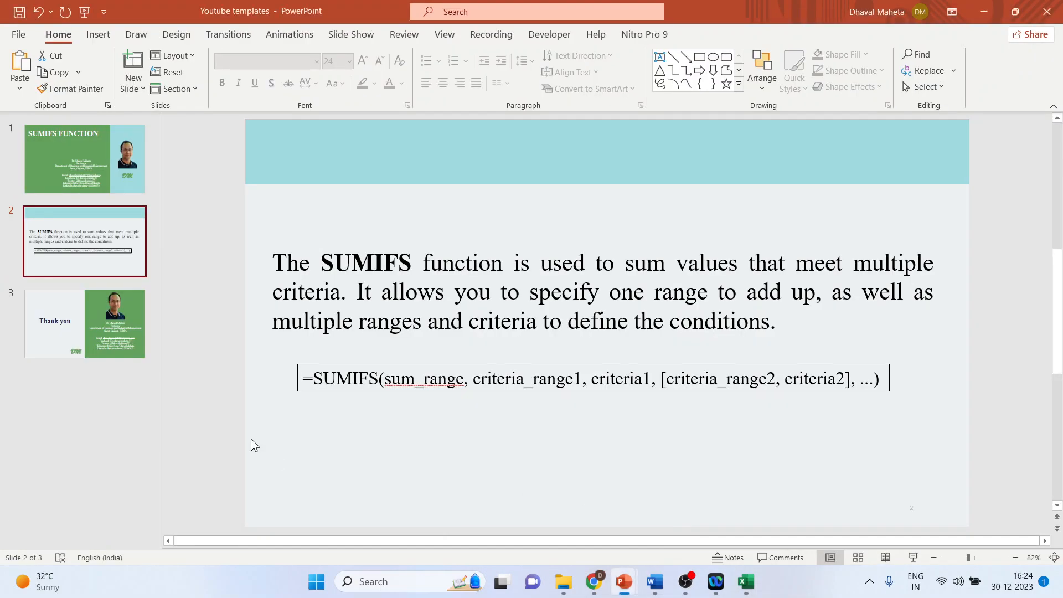
click(111, 344)
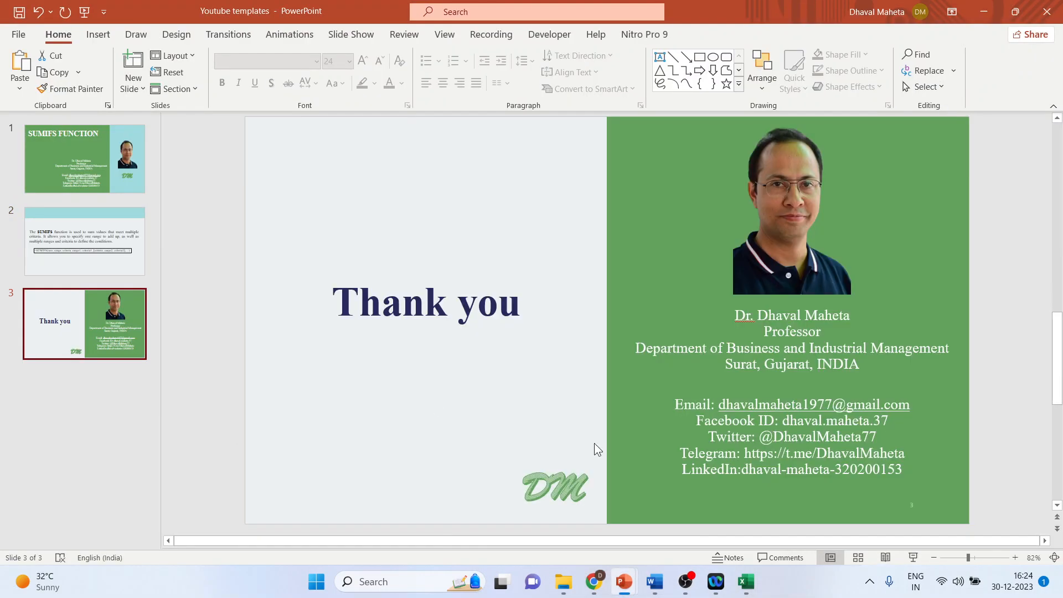
click(913, 558)
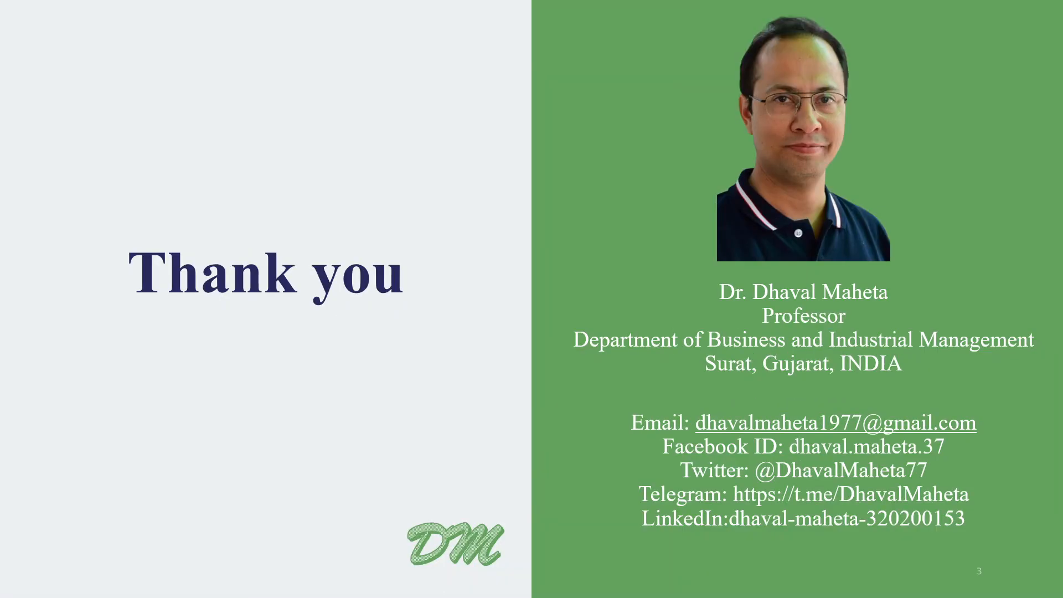